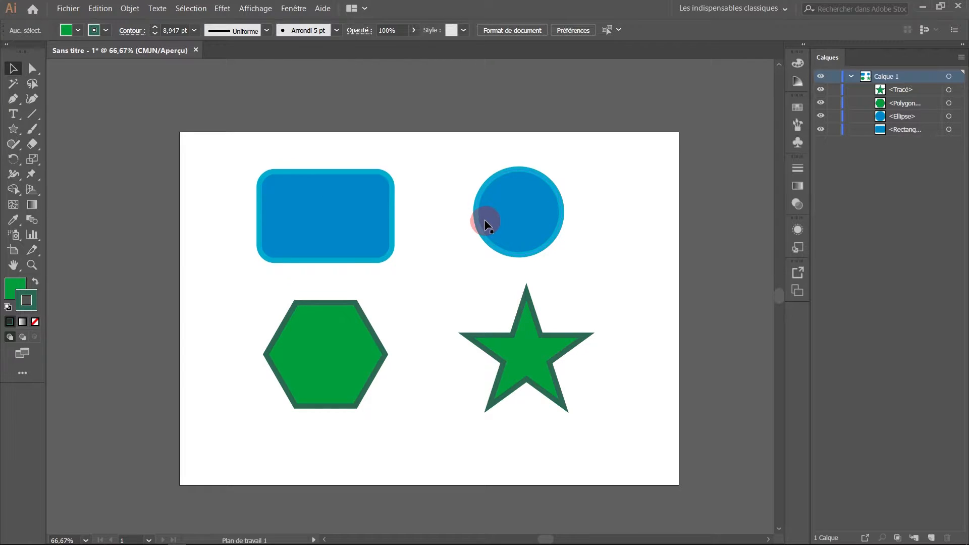
Step: Select the blue rectangle, circle, green star and hexagon individually with the Selection tool
left_click(367, 226)
left_click(488, 213)
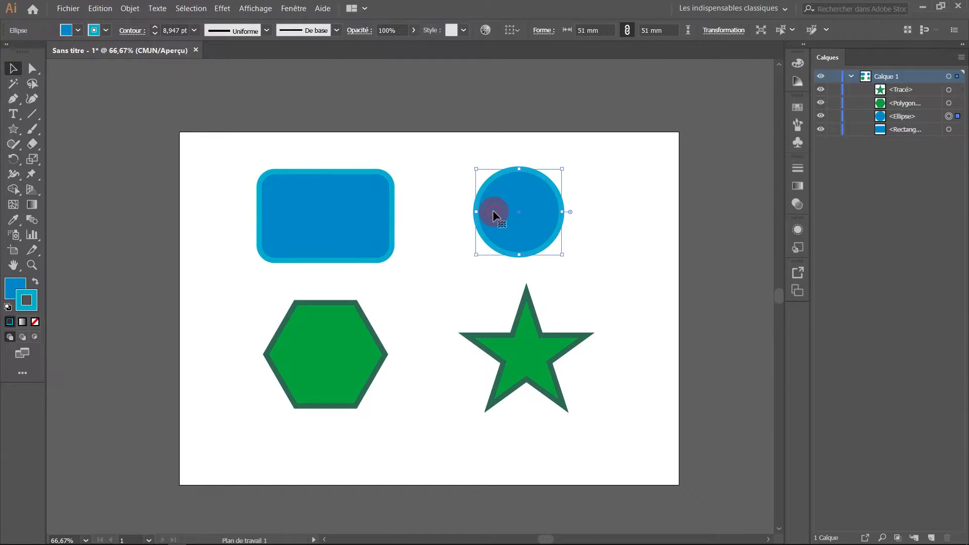
left_click(524, 323)
left_click(364, 349)
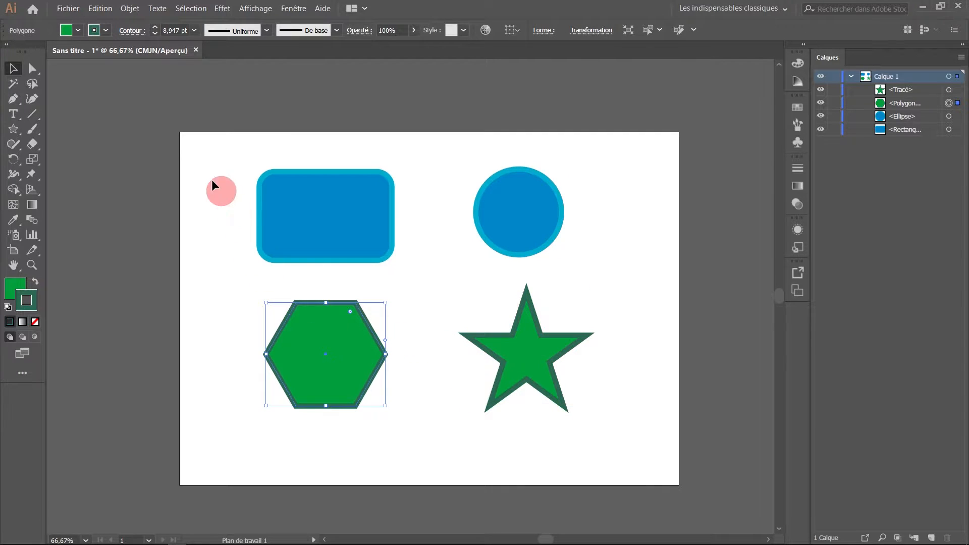
Step: Marquee-select the rectangle with the hexagon and the circle with the star as separate selections, and clear the selection
left_click_drag(212, 162, 328, 421)
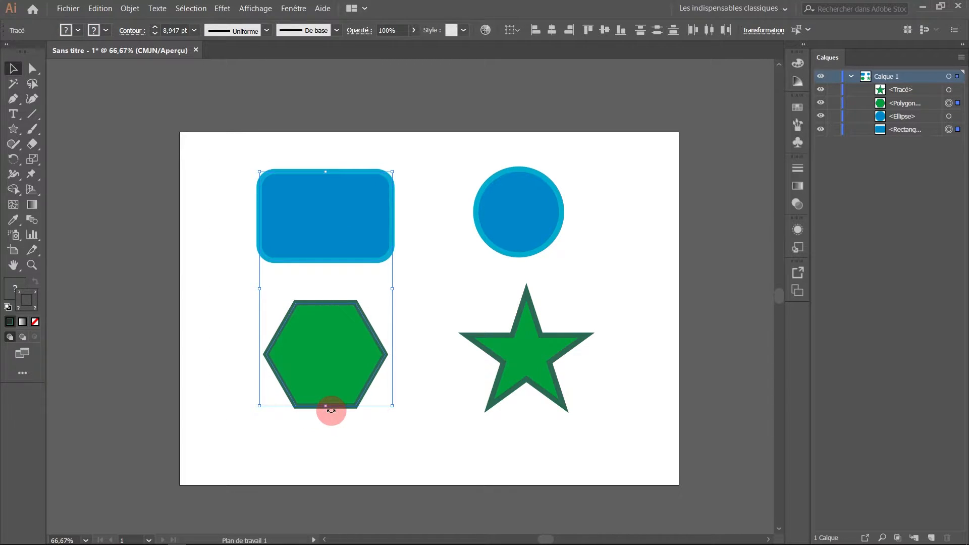
left_click_drag(279, 162, 599, 205)
left_click_drag(656, 171, 554, 408)
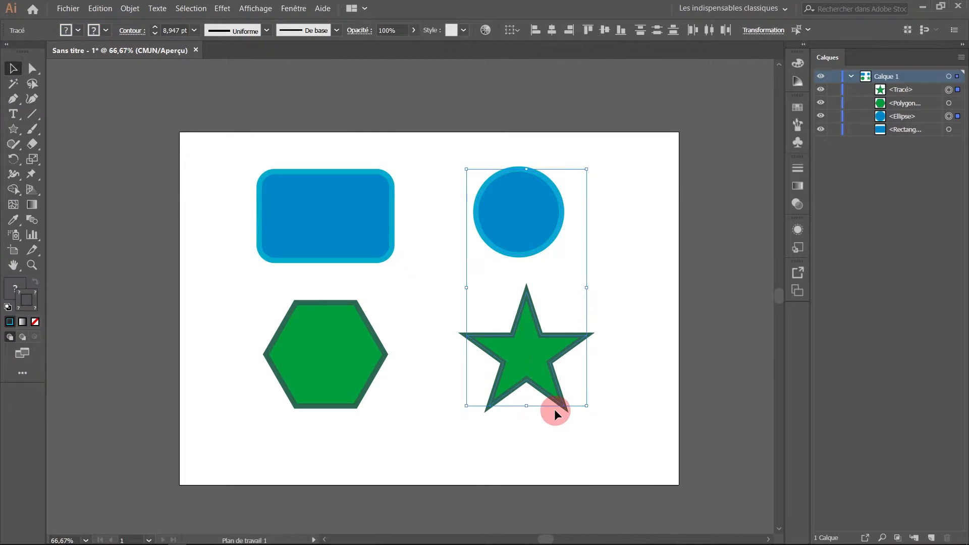
left_click(429, 264)
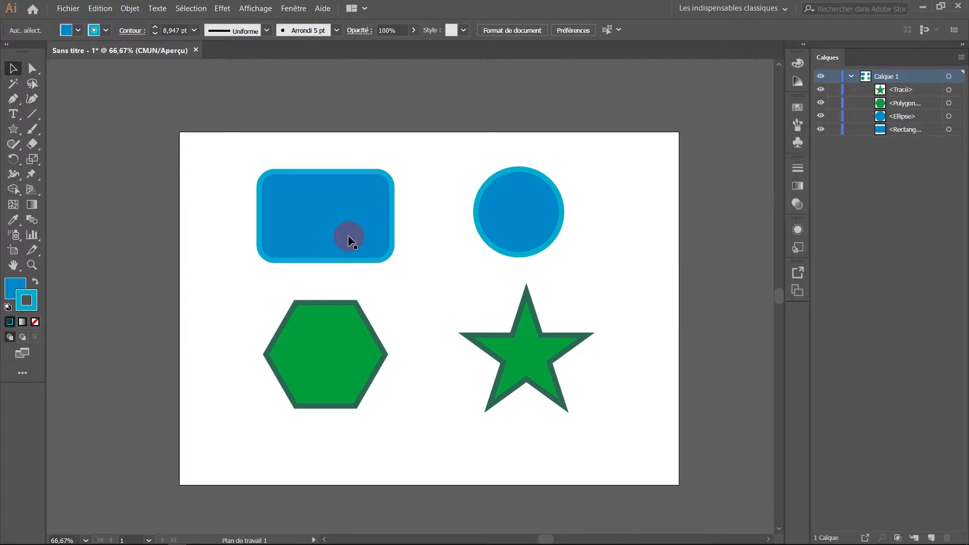
Step: Select the blue rectangle and add the green star to the selection, and deselect both
left_click(341, 216)
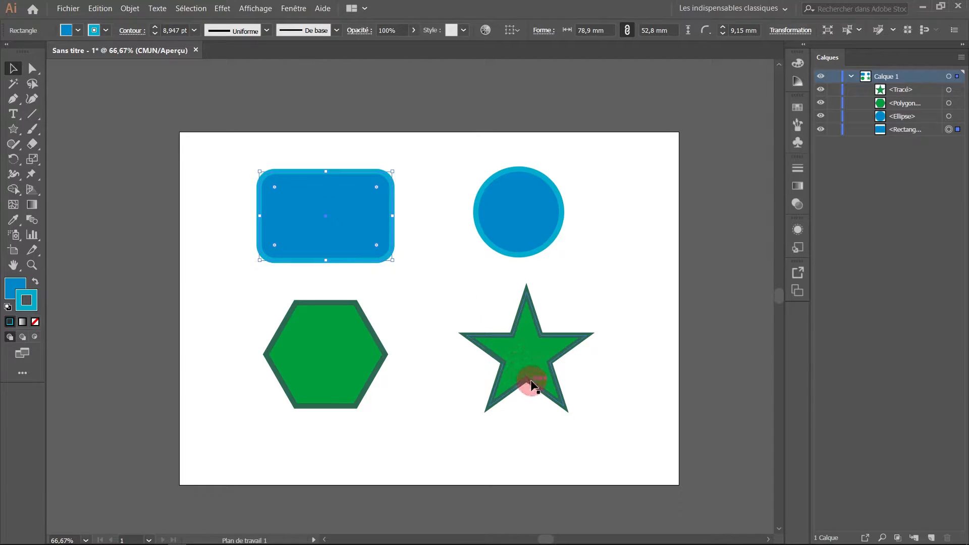
left_click(522, 353, "shift")
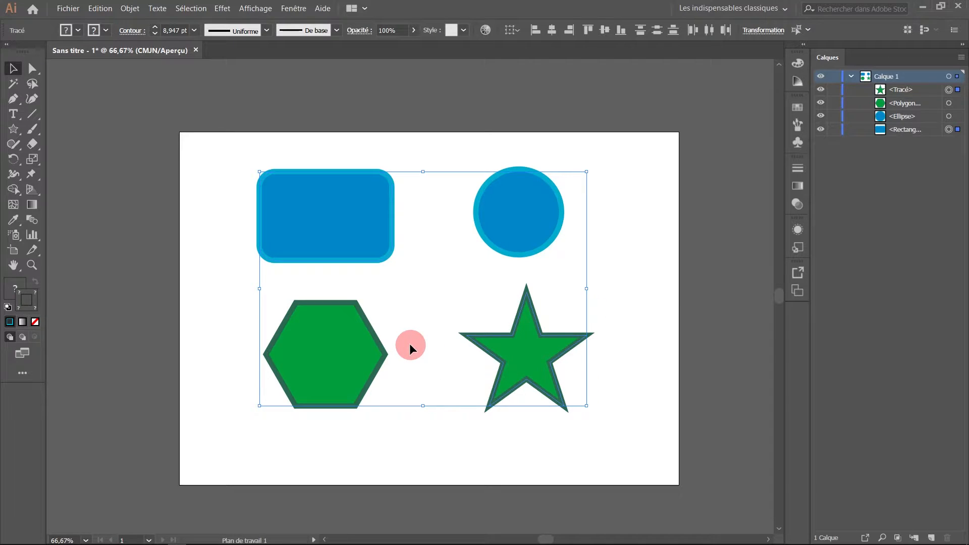
left_click(191, 303)
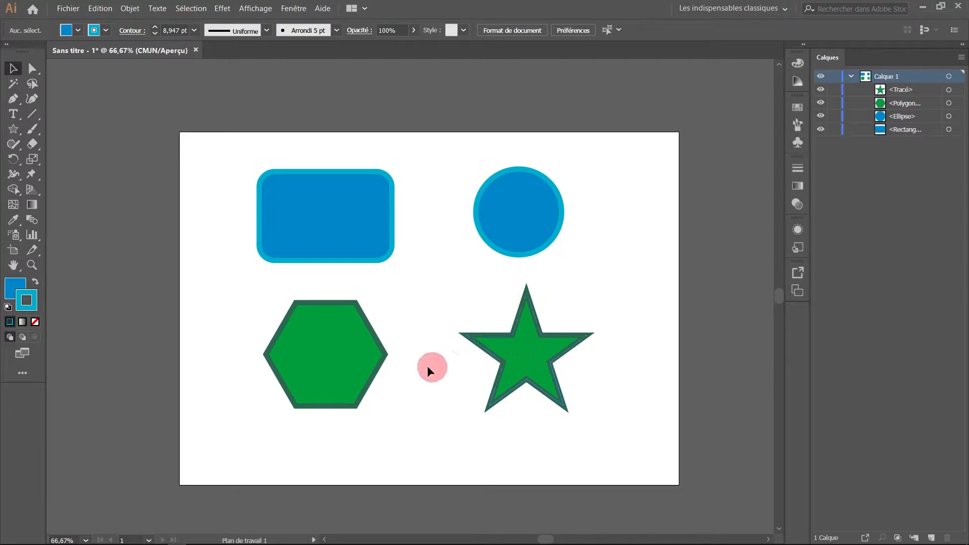
Step: Change the green hexagon's stroke colour to a pale green
left_click(337, 368)
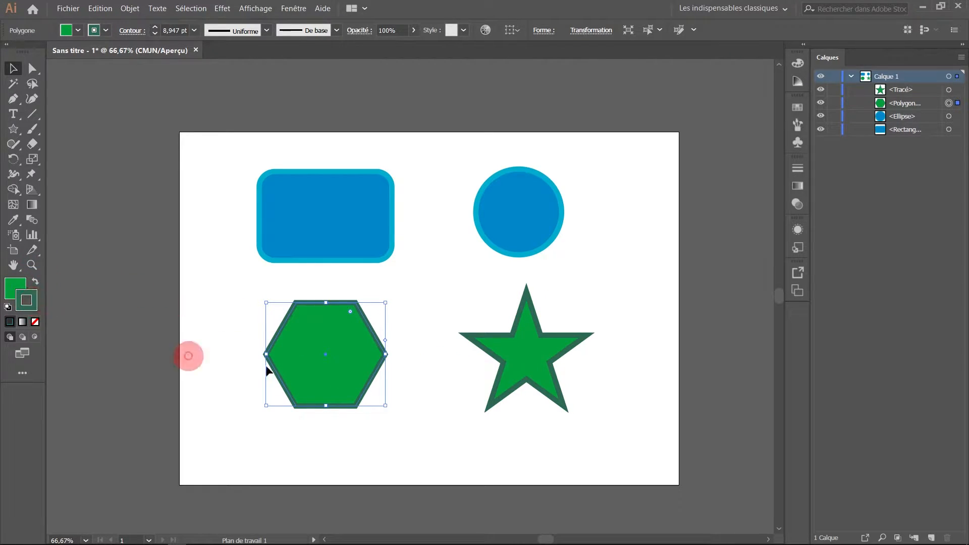
double_click(25, 297)
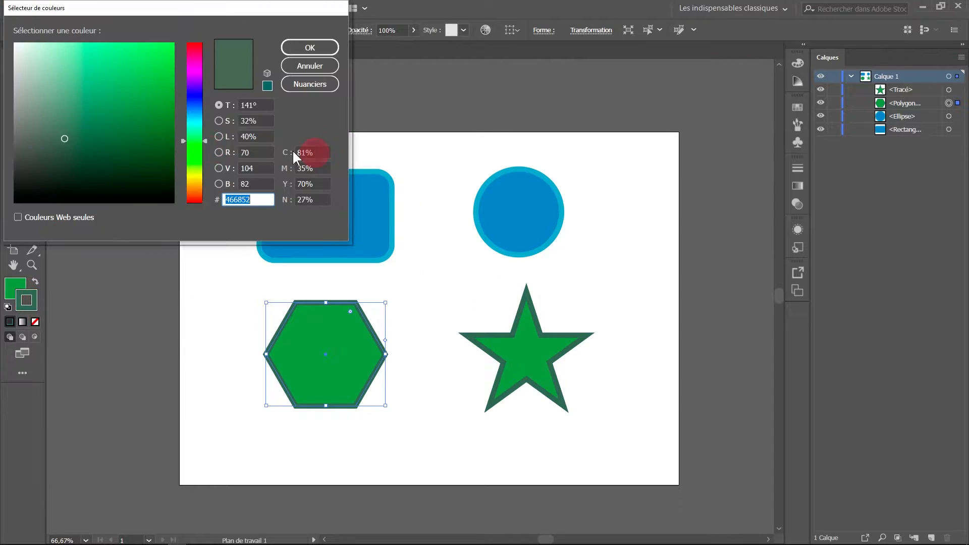
left_click(32, 63)
left_click(302, 46)
Step: Reselect the hexagon for a close view and collapse the contents of Calque 1 in the layer list
left_click(425, 311)
scroll(324, 364, "up", 3)
left_click(392, 321)
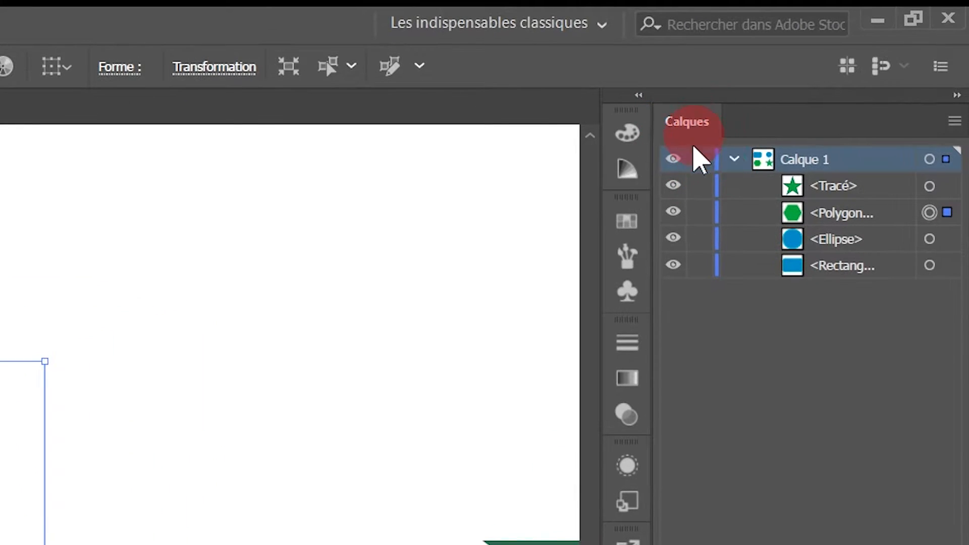
left_click(734, 160)
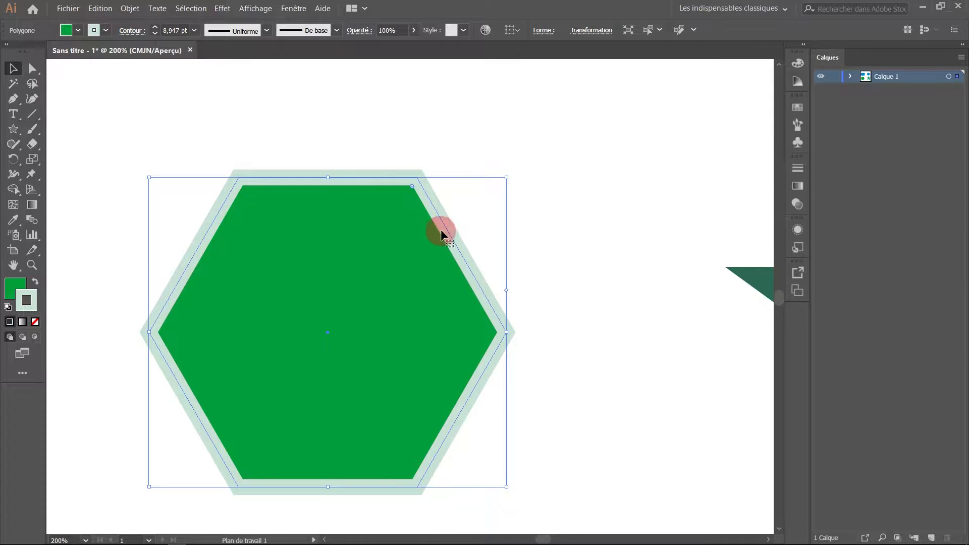
Step: Return to the full artboard, select the blue rectangle with the Selection tool and deselect it
left_click(255, 8)
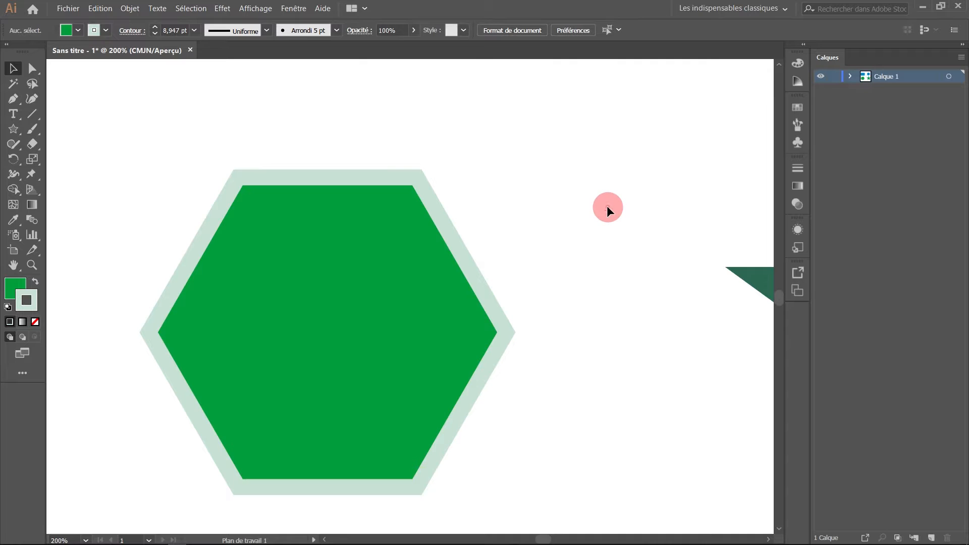
scroll(543, 243, "down", 3)
left_click_drag(541, 244, 388, 316)
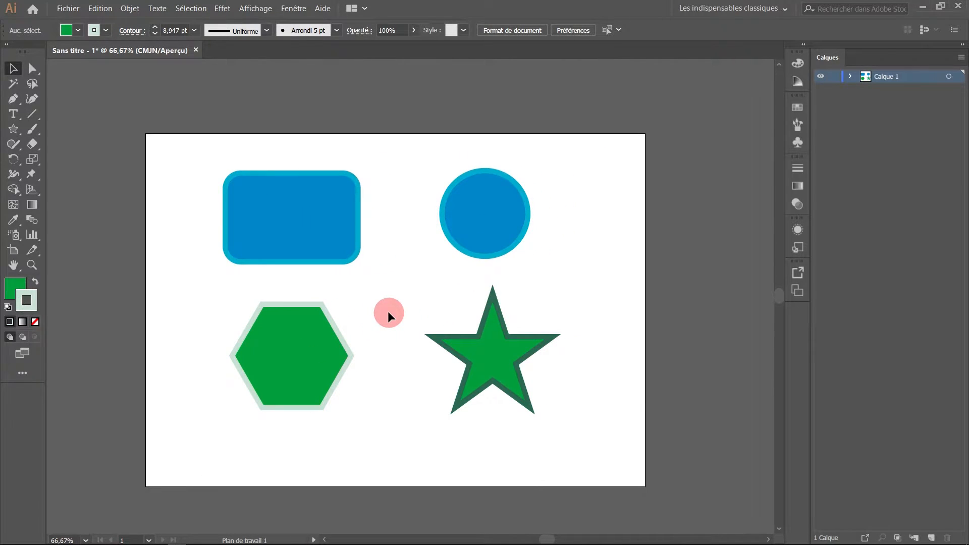
left_click(276, 223)
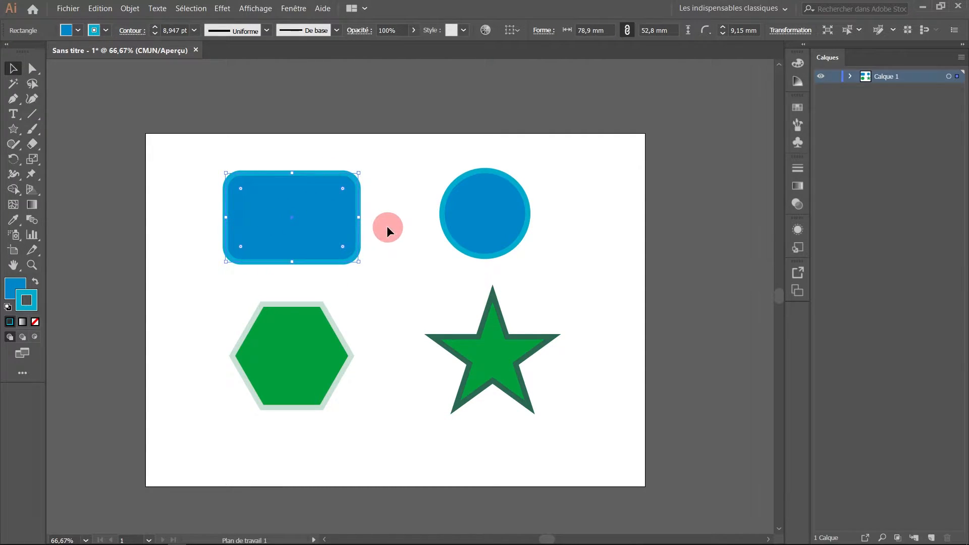
left_click(391, 260)
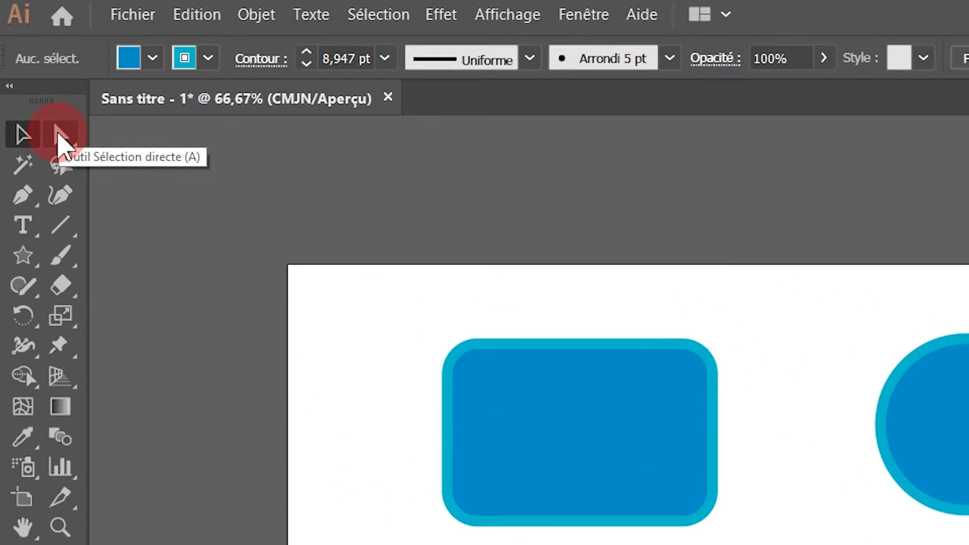
Step: Switch to the Direct Selection tool and select the blue rounded rectangle to expose its anchor points
left_click(64, 139)
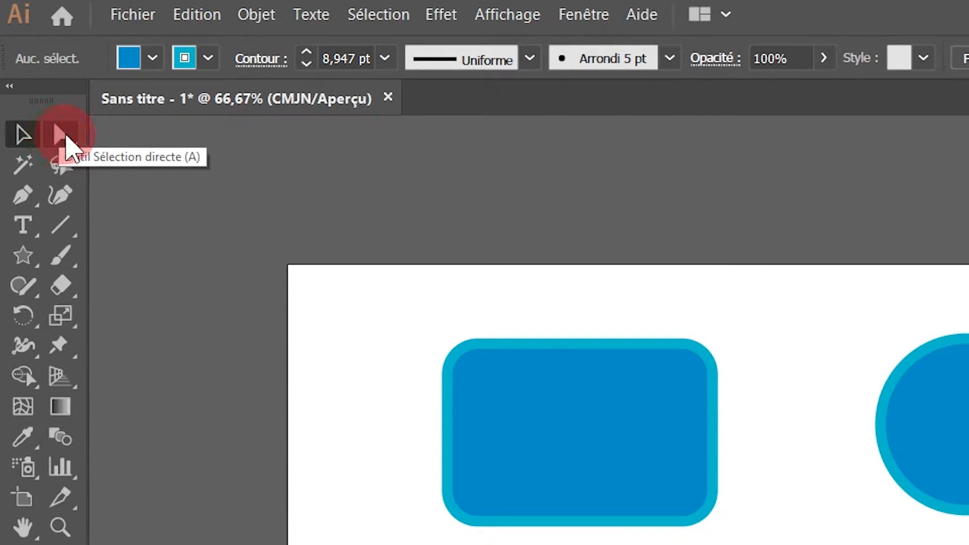
scroll(573, 524, "up", 2)
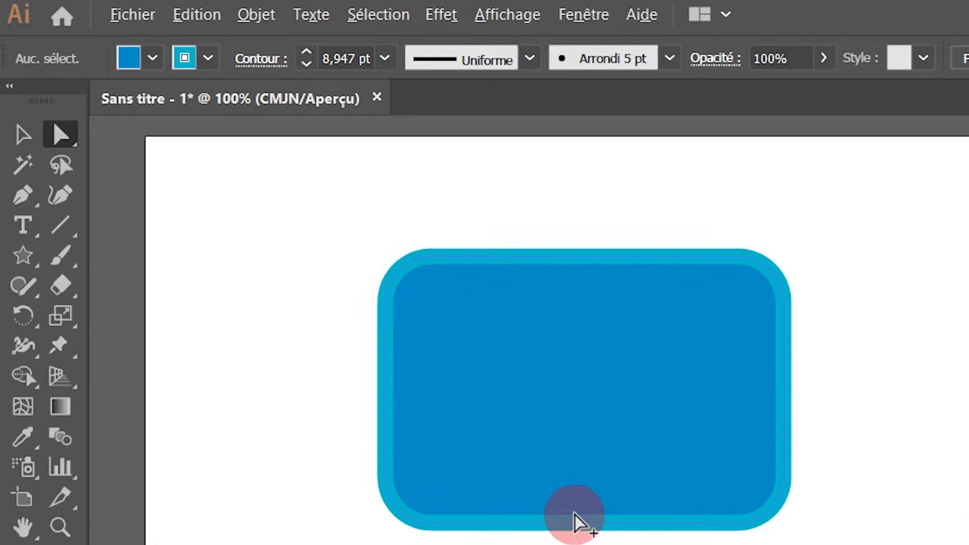
left_click_drag(585, 436, 576, 544)
left_click(567, 502)
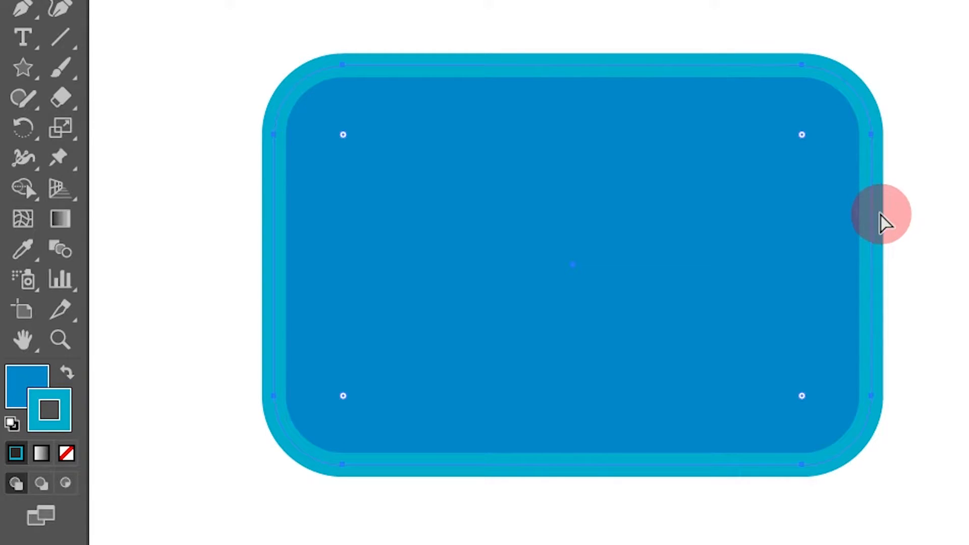
Step: Select and inspect the anchor point at the right end of the rectangle's upper-right rounded corner
left_click(871, 136)
left_click(897, 108)
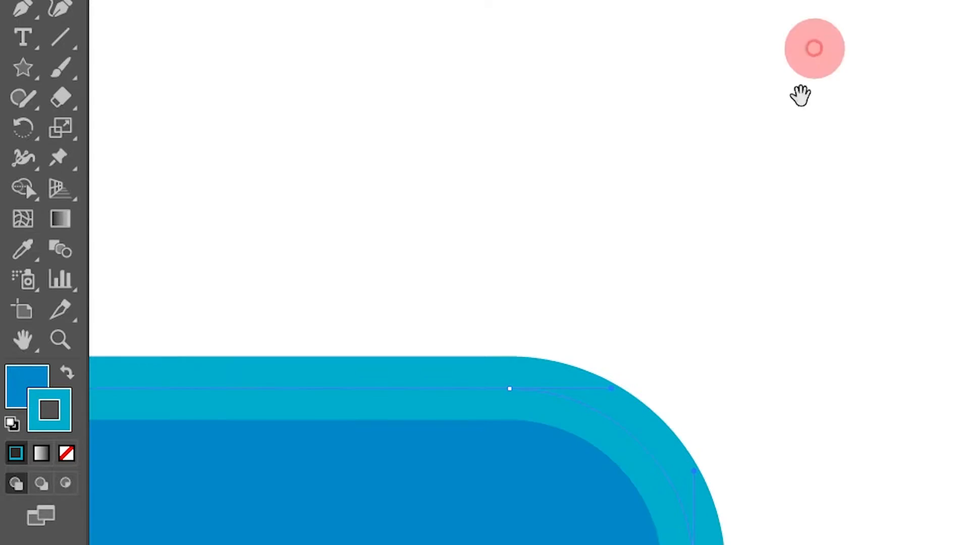
left_click_drag(800, 95, 908, 243)
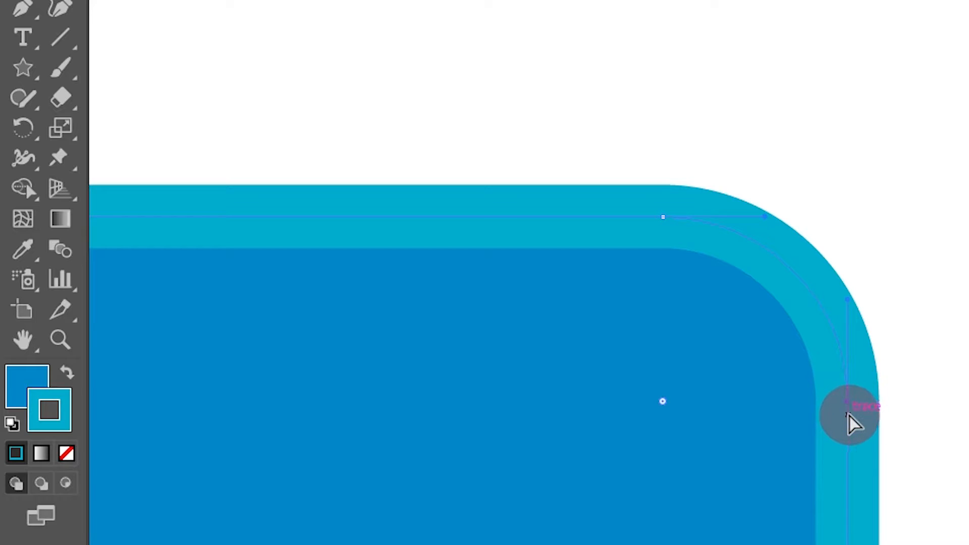
left_click(890, 405, "ctrl+alt")
left_click_drag(889, 408, 968, 265)
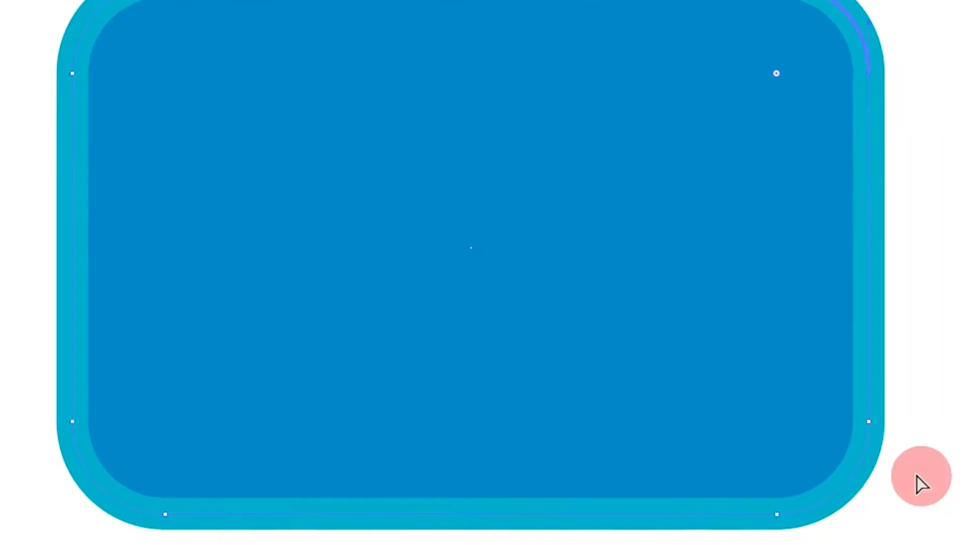
left_click_drag(909, 478, 720, 348)
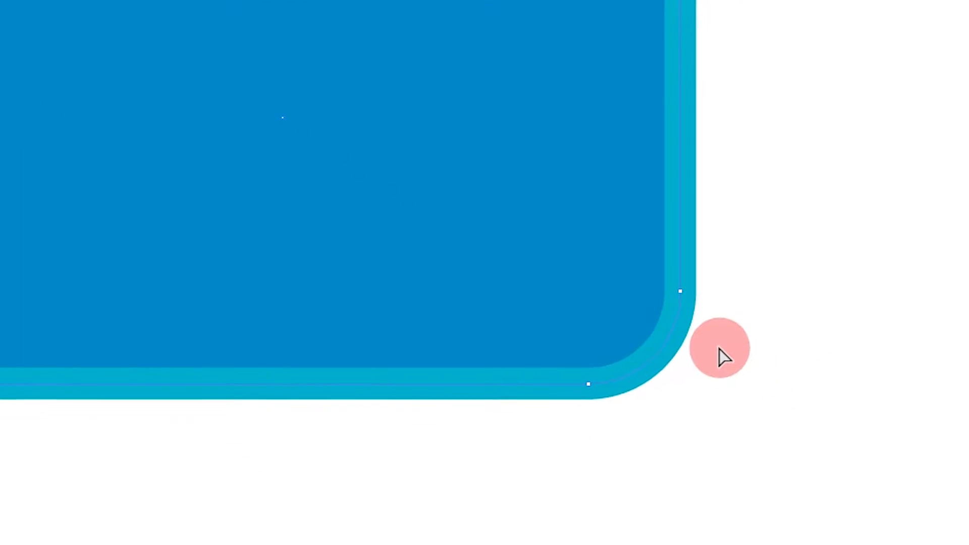
Step: Move the rectangle's lower-right side anchor outward and slightly up, pull its handle downward to bulge the corner, and deselect
left_click(680, 289)
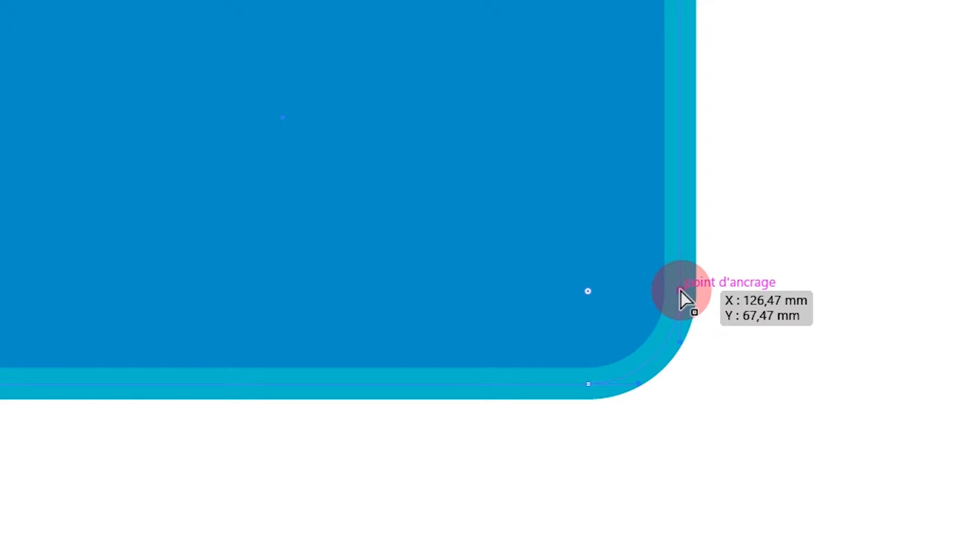
left_click_drag(680, 292, 876, 243)
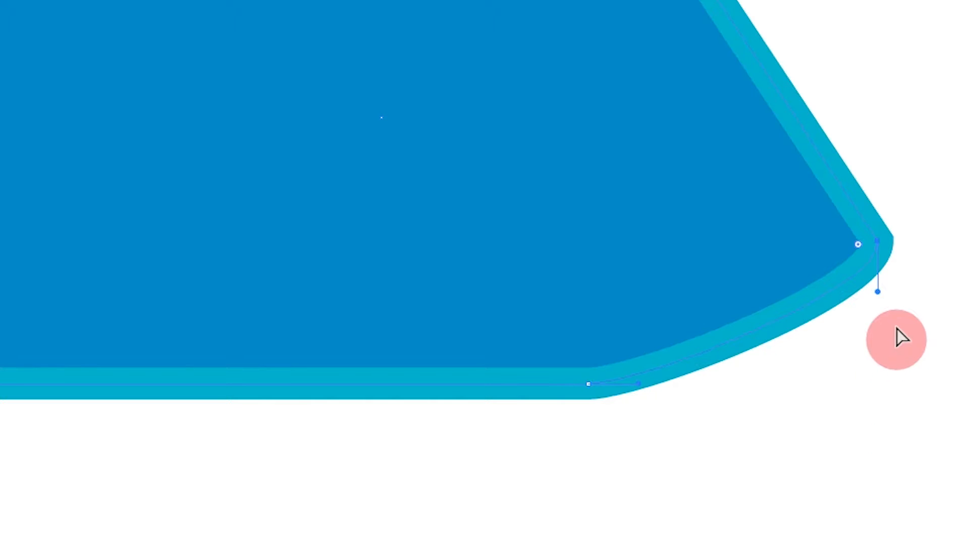
left_click_drag(878, 291, 902, 442)
left_click_drag(738, 390, 760, 393)
left_click(869, 27)
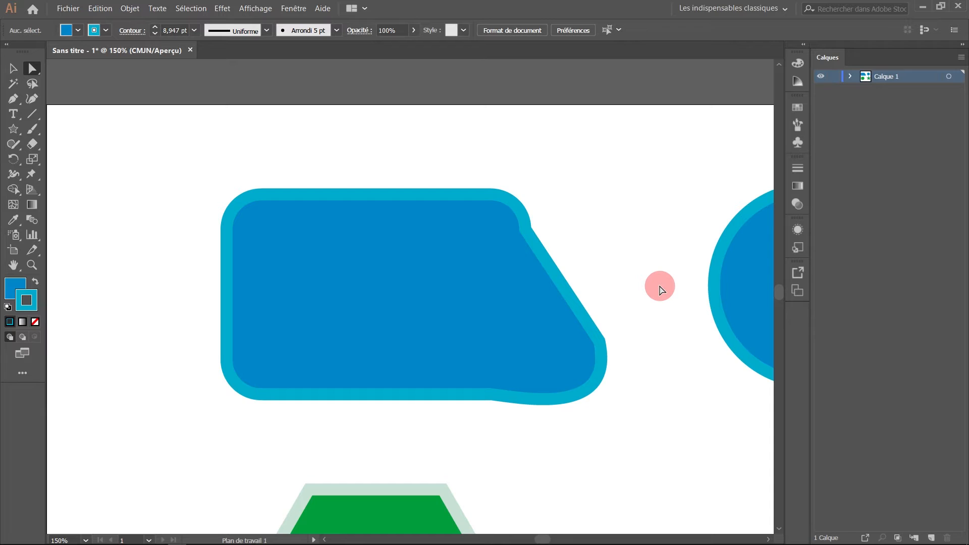
Step: Marquee-select the anchors of the rectangle's upper-left rounded corner, try moving them slightly outward, and undo the move
left_click_drag(188, 163, 283, 271)
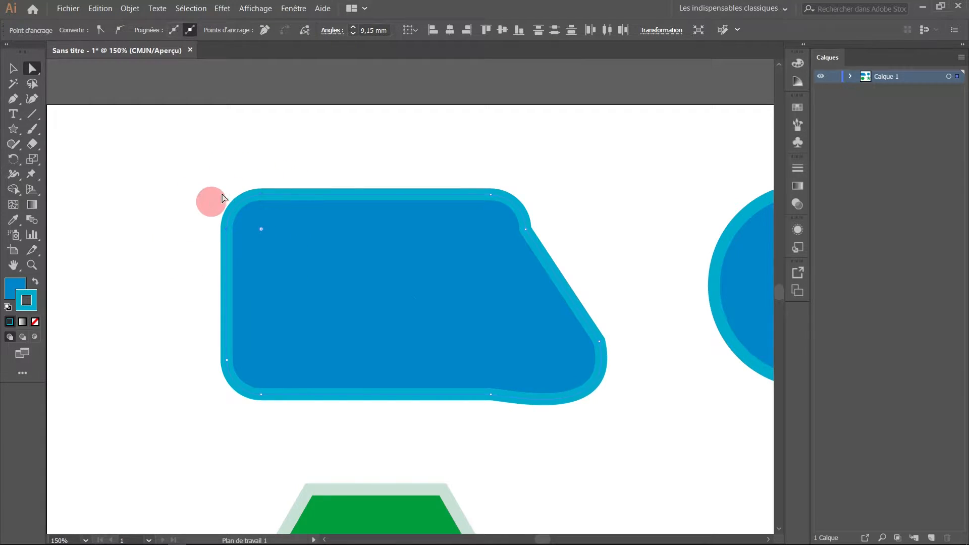
left_click_drag(196, 156, 289, 265)
mouse_move(262, 195)
left_mouse_down()
mouse_move(218, 181)
mouse_move(263, 222)
mouse_move(254, 180)
mouse_move(249, 188)
left_mouse_up()
key("ctrl+z")
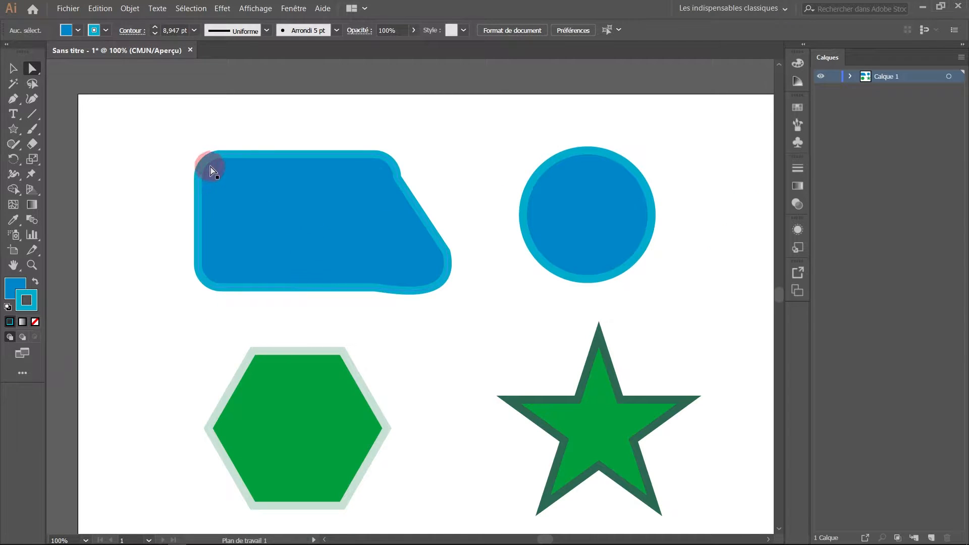
Step: Marquee-select the anchors on the reshaped rectangle's right side and the circle's left part together, and deselect them
left_click_drag(347, 124, 570, 314)
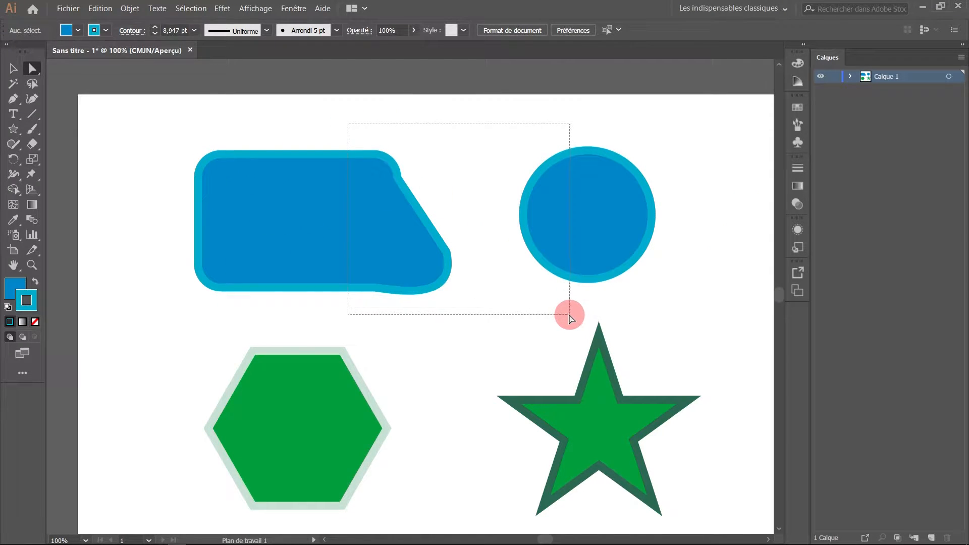
left_click_drag(569, 315, 569, 314)
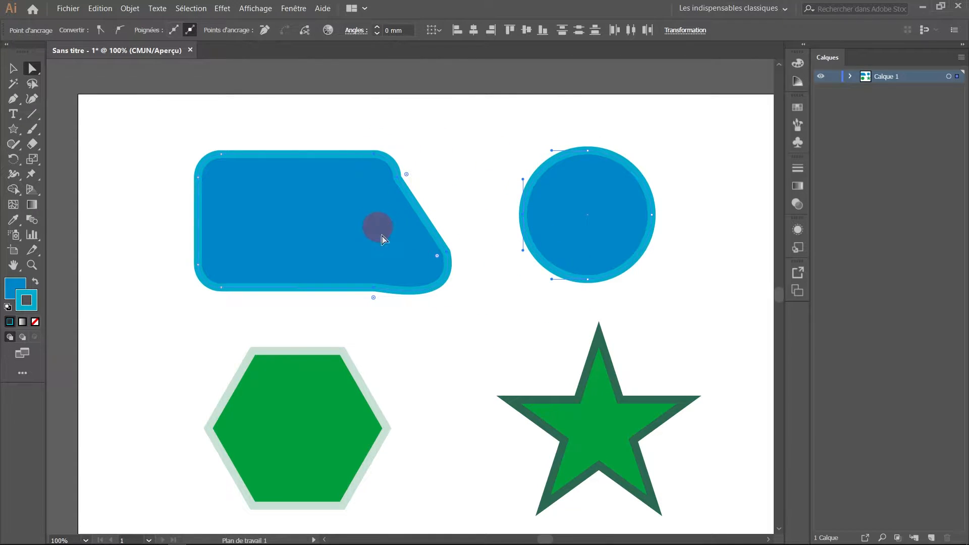
left_click(86, 128)
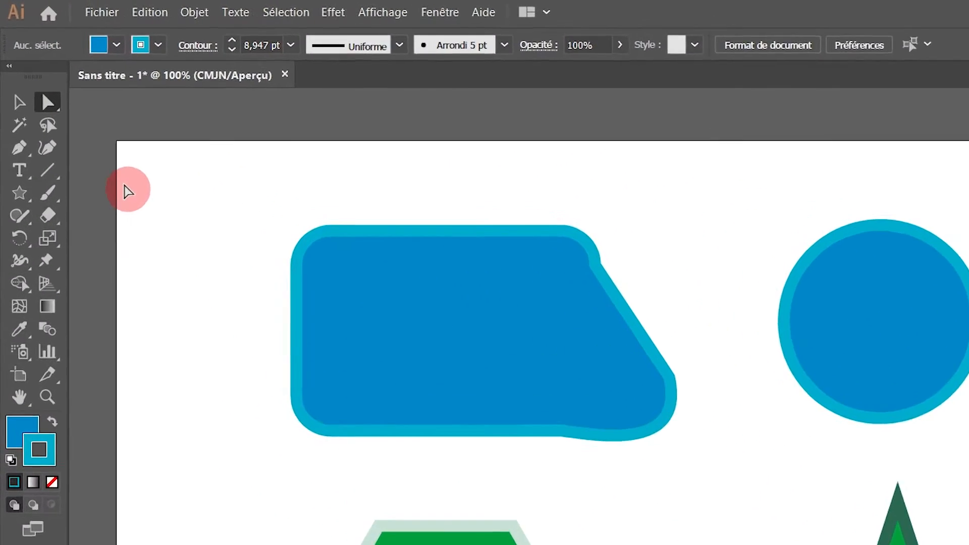
Step: Check the variants of the Direct Selection tool, activate the Magic Wand and open its options
left_click_drag(50, 100, 212, 106)
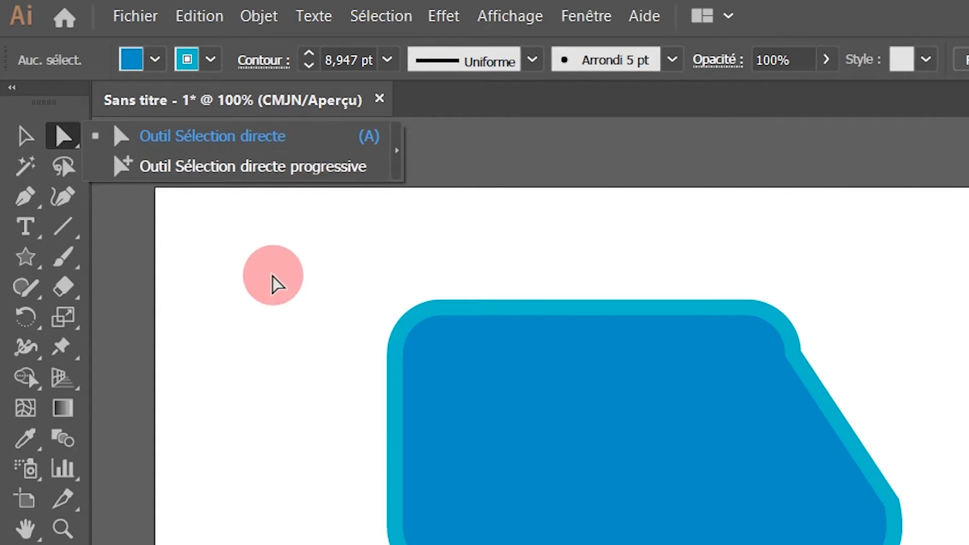
left_click(276, 283)
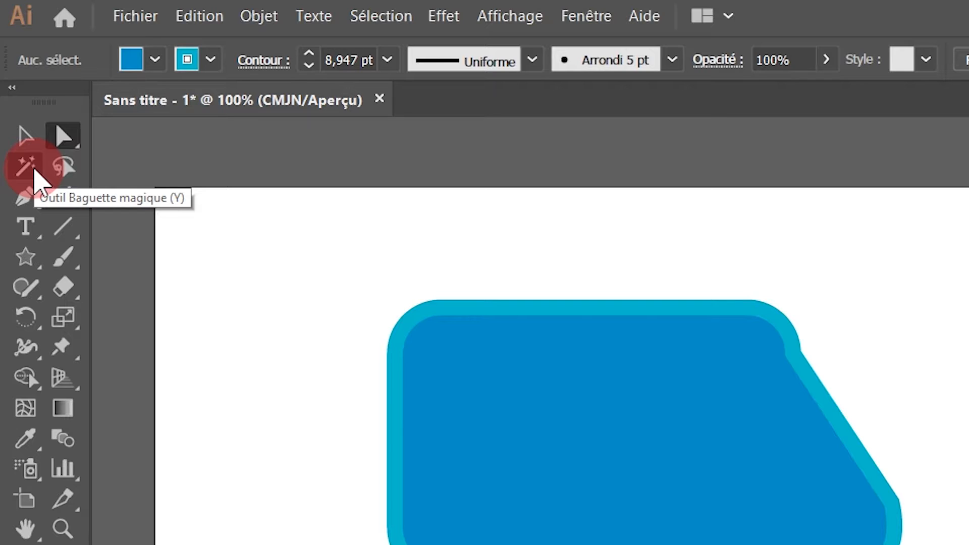
left_click(31, 169)
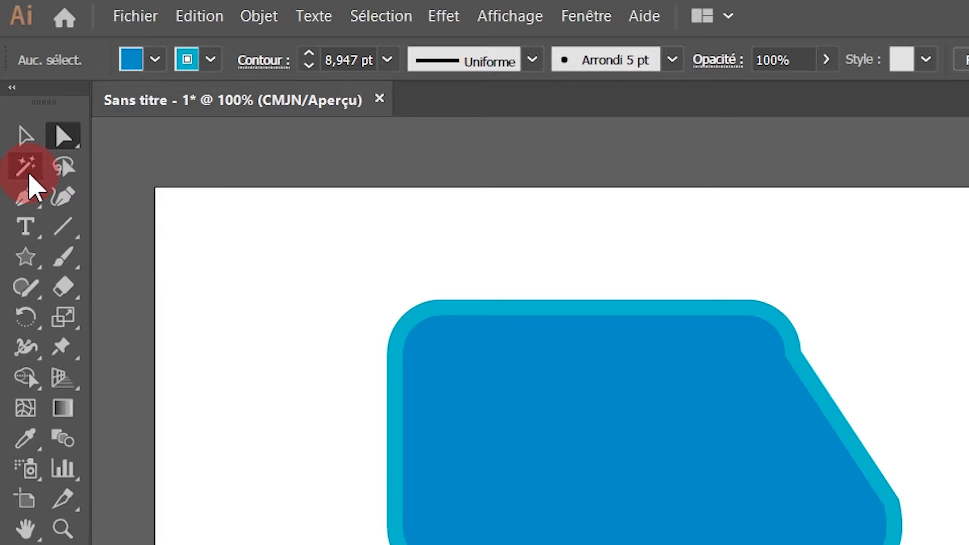
double_click(28, 169)
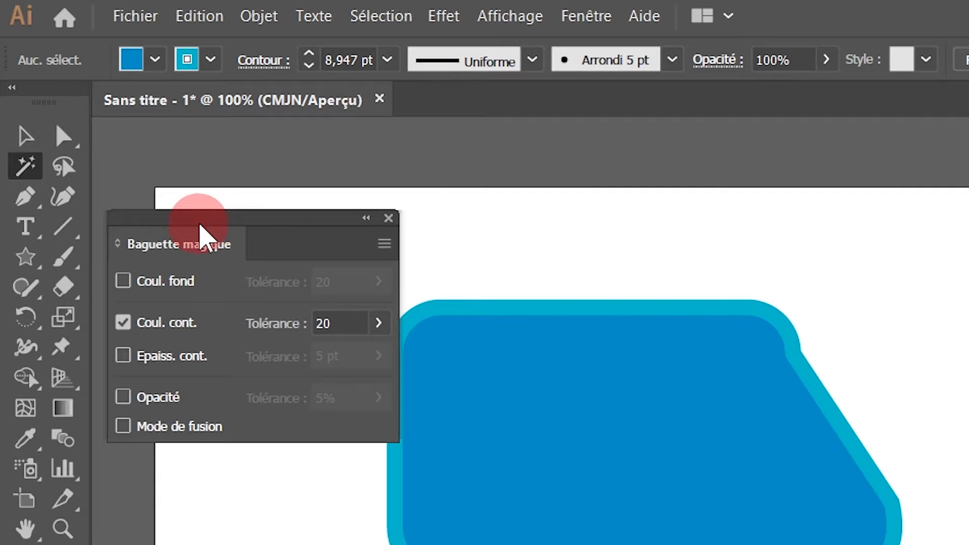
Step: Move the Magic Wand options clear of the shapes and enable fill colour, stroke weight, opacity and blending mode as criteria
left_click_drag(198, 221, 223, 200)
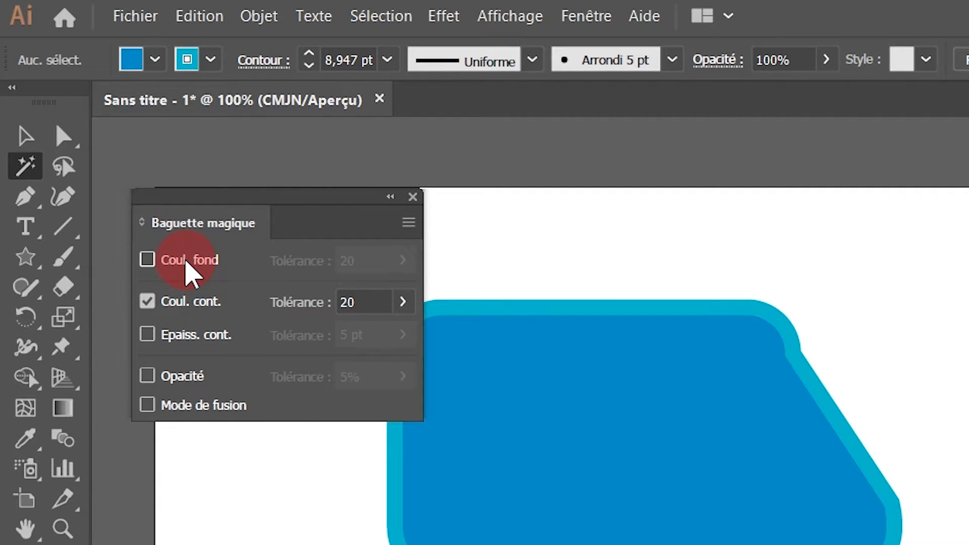
left_click(187, 261)
left_click(188, 335)
left_click(183, 376)
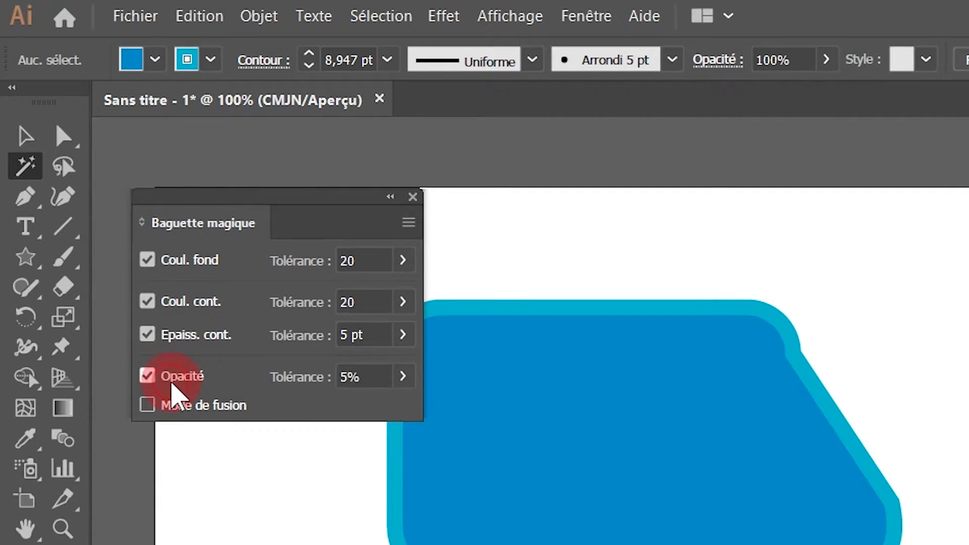
left_click(189, 412)
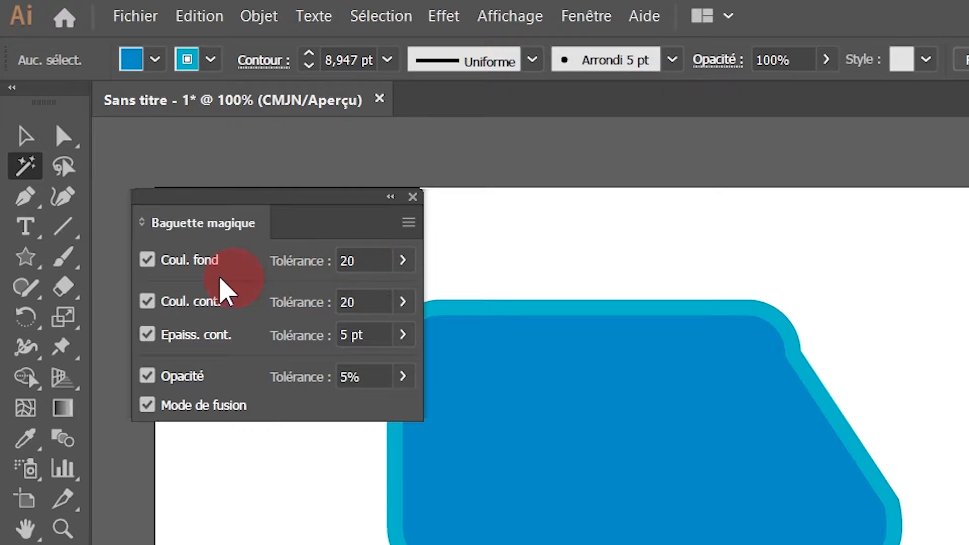
Step: Turn off the stroke colour, stroke weight, opacity and blending mode criteria, leaving only fill colour for the Magic Wand
left_click(165, 305)
left_click(147, 334)
left_click(147, 376)
left_click(147, 405)
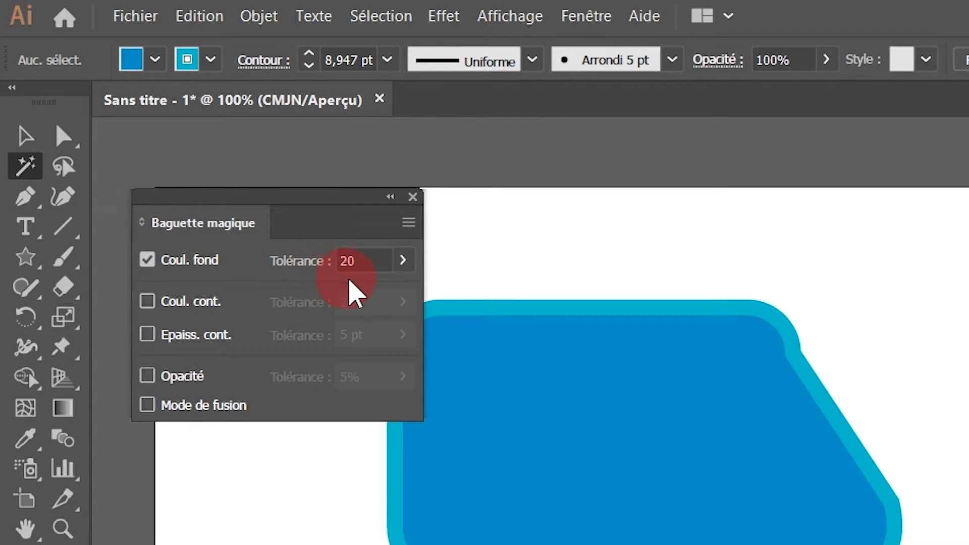
Step: Try higher and lower fill colour tolerances for the Magic Wand and set the tolerance to 0
left_click(403, 260)
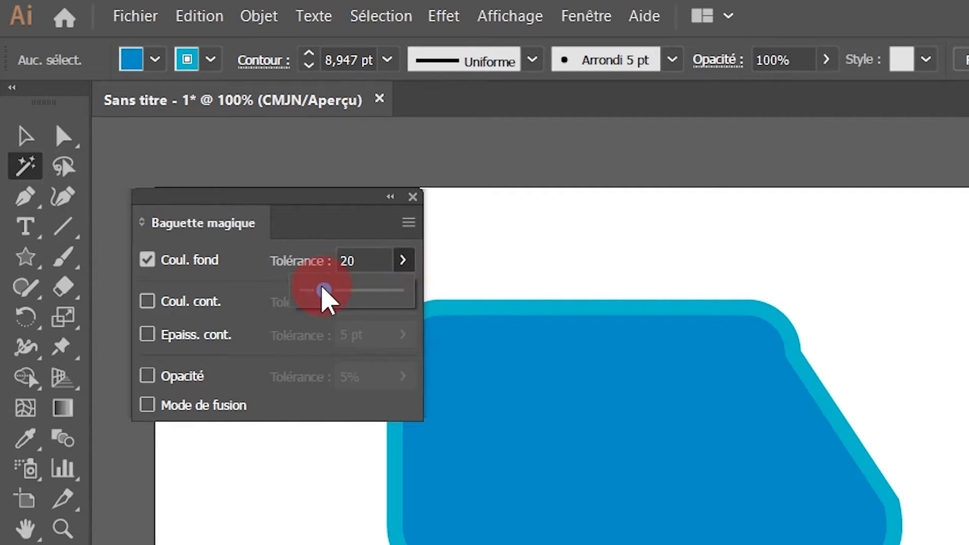
left_click_drag(325, 290, 496, 303)
left_click_drag(399, 294, 324, 296)
left_click(254, 278)
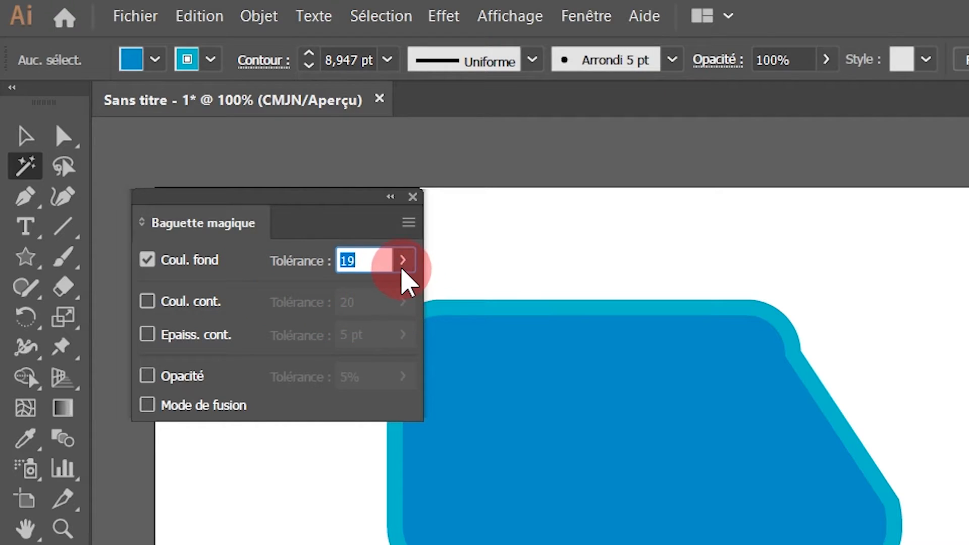
left_click(403, 261)
left_click_drag(325, 289, 268, 295)
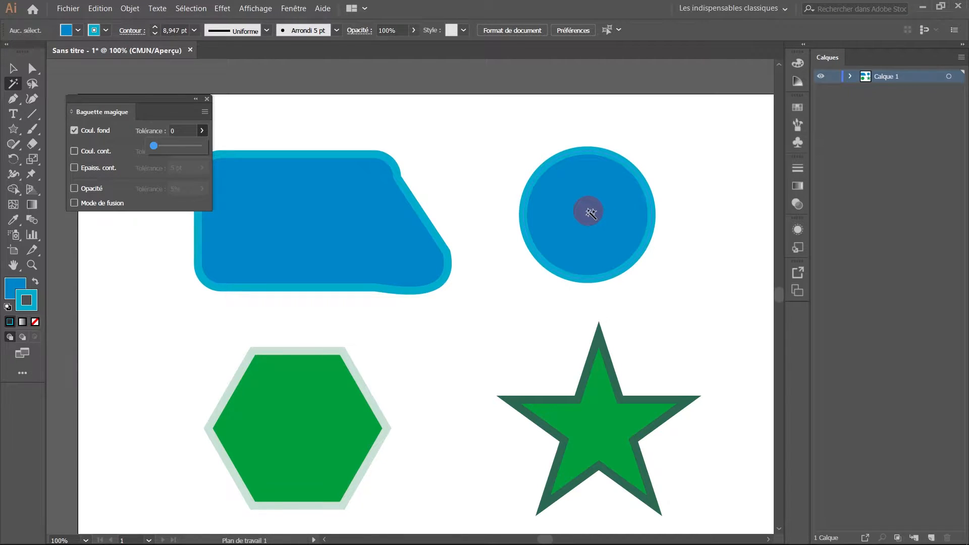
Step: Select all blue-filled shapes with the Magic Wand by sampling the circle, and close the tool's options
left_click(588, 211)
left_click(589, 212)
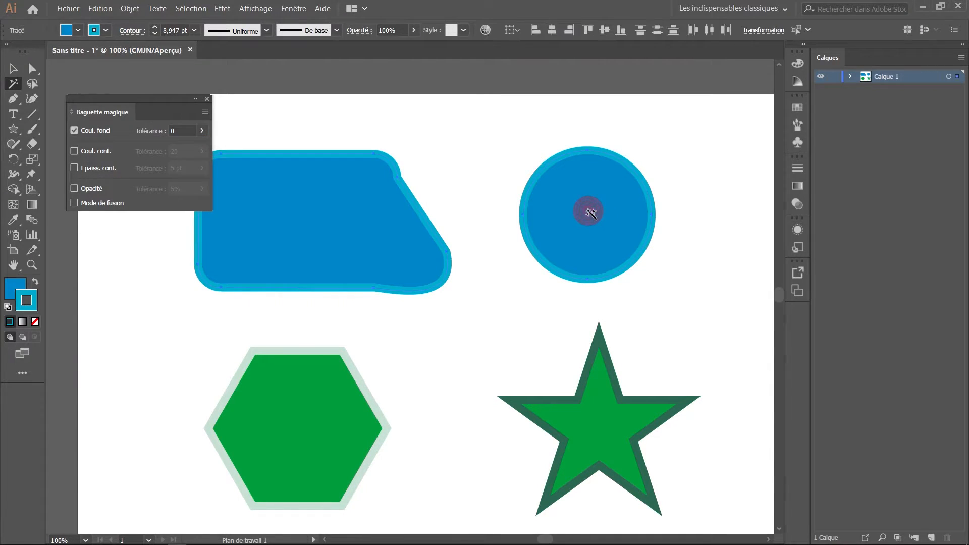
left_click(207, 99)
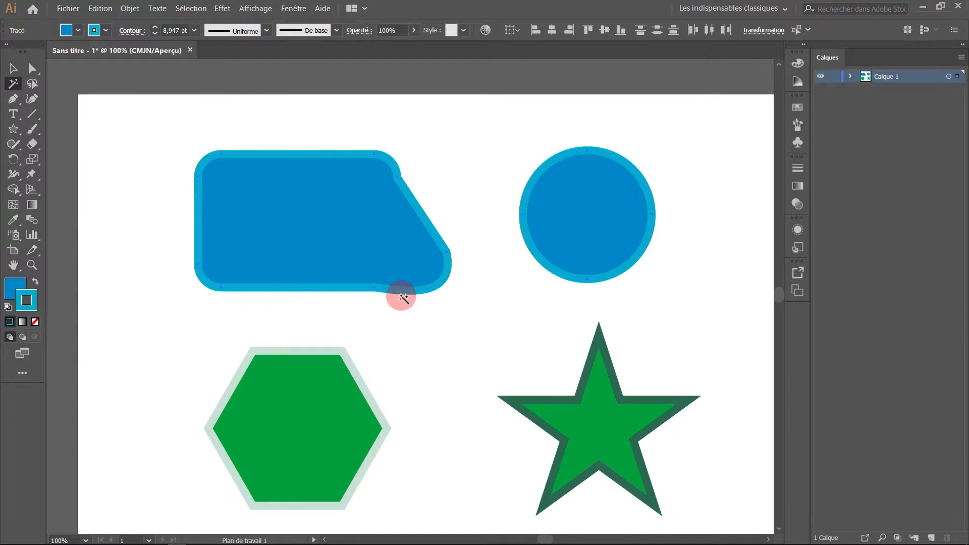
key("ctrl+space")
left_click(469, 274)
left_click_drag(348, 287, 494, 310)
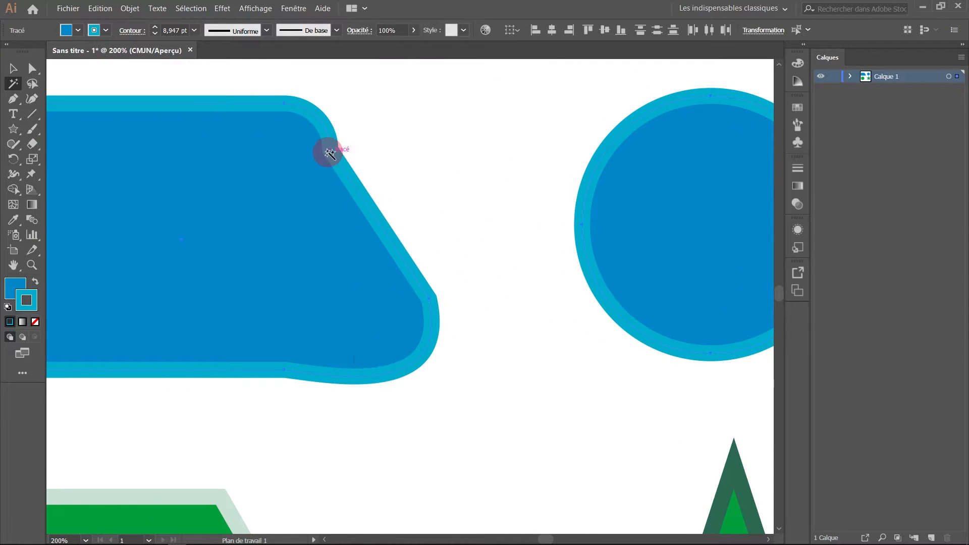
key("ctrl+0")
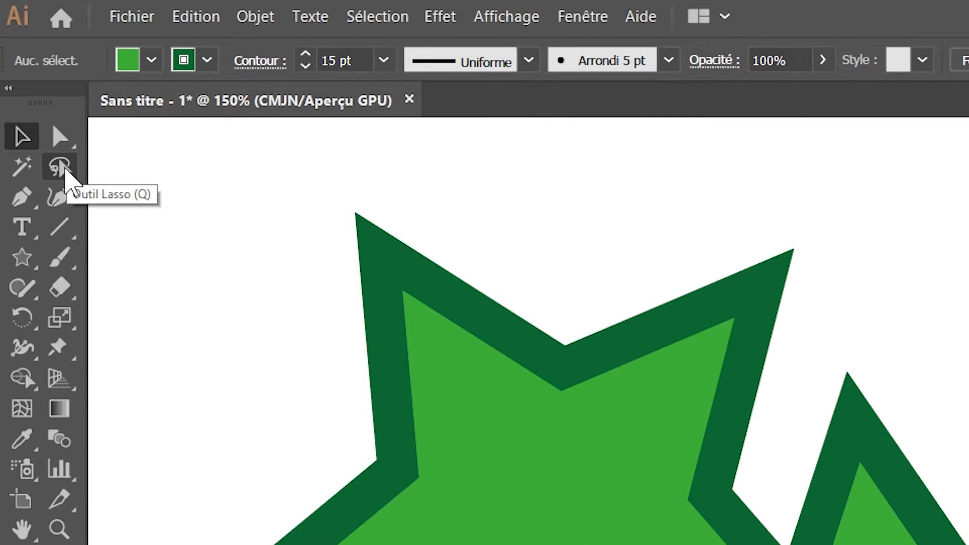
Step: Activate the Lasso tool and switch the two overlapping green stars to outline display
left_click(61, 167)
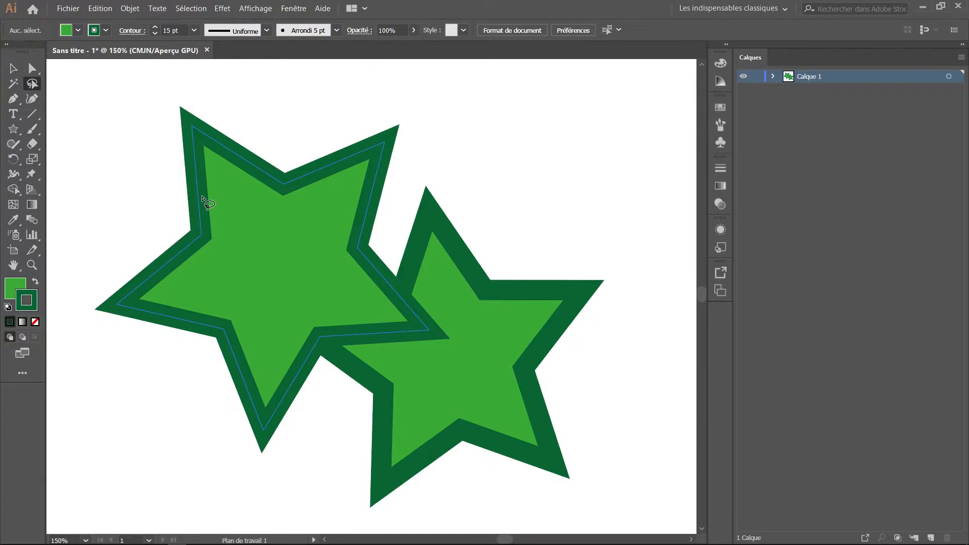
mouse_move(575, 109)
left_mouse_down()
mouse_move(546, 132)
mouse_move(612, 185)
mouse_move(659, 266)
mouse_move(638, 146)
mouse_move(573, 104)
mouse_move(523, 109)
left_mouse_up()
key("ctrl+y")
left_click(379, 335, "ctrl")
left_click_drag(384, 323, 421, 381)
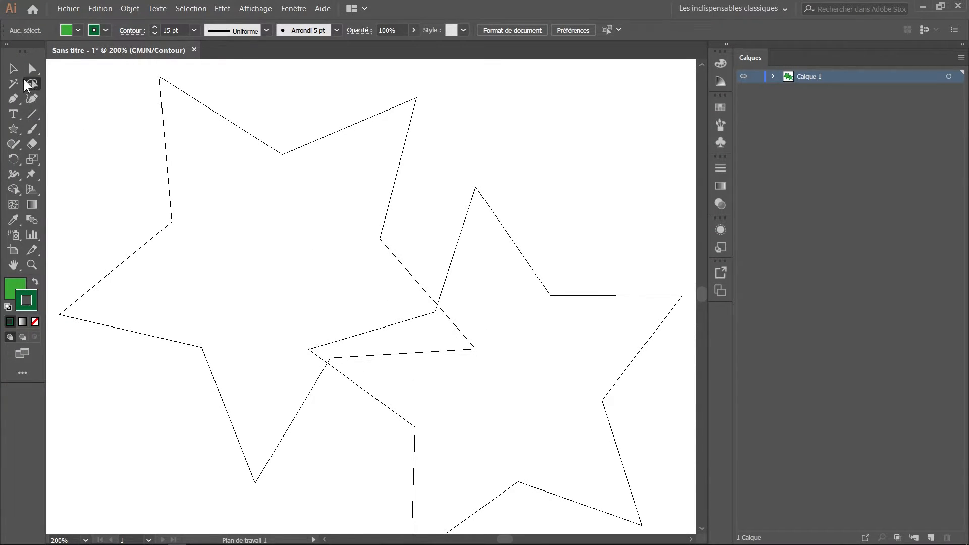
Step: Marquee-select the larger star's right inner anchor and add its lower-right tip anchor with the Direct Selection tool
left_click_drag(428, 301, 471, 374)
left_click_drag(373, 227, 396, 267)
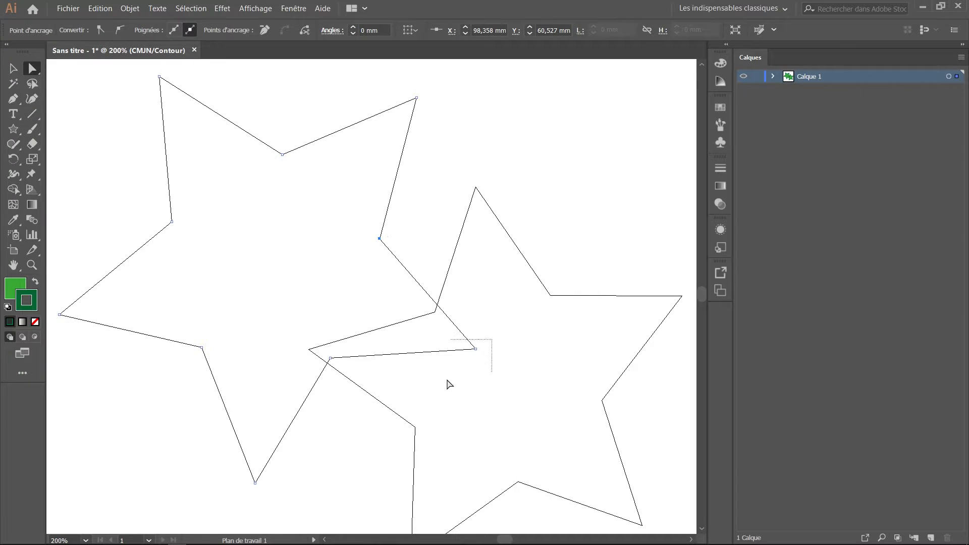
left_click_drag(451, 379, 439, 381)
Step: Lasso-select the larger star's right inner anchor, lower-right tip and adjacent lower inner anchor in one freehand loop
left_click(32, 84)
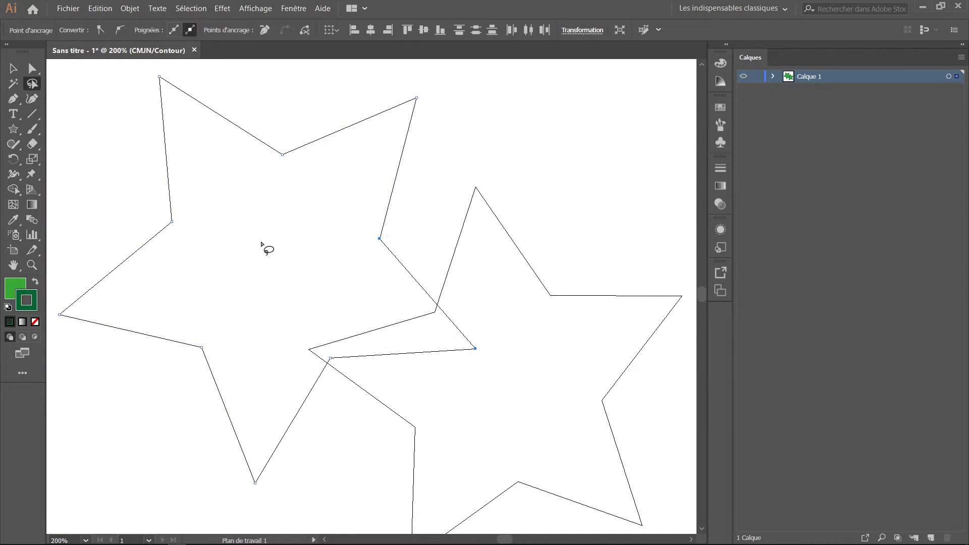
mouse_move(405, 214)
left_mouse_down()
mouse_move(370, 226)
mouse_move(356, 250)
left_mouse_up()
left_click_drag(450, 305, 448, 343)
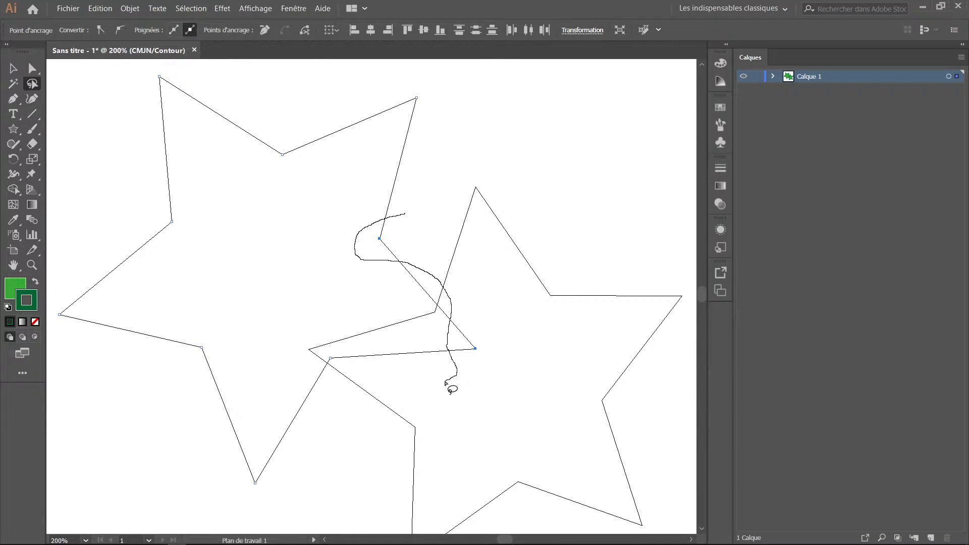
left_click_drag(400, 376, 324, 353)
mouse_move(353, 382)
left_mouse_down()
mouse_move(416, 401)
mouse_move(469, 396)
mouse_move(521, 363)
mouse_move(480, 285)
mouse_move(435, 244)
left_mouse_up()
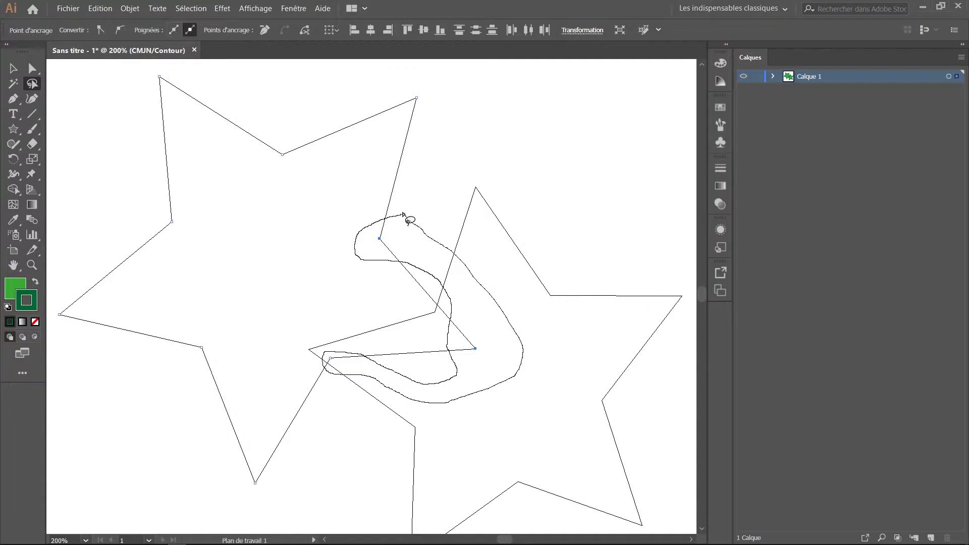
left_click_drag(403, 214, 403, 217)
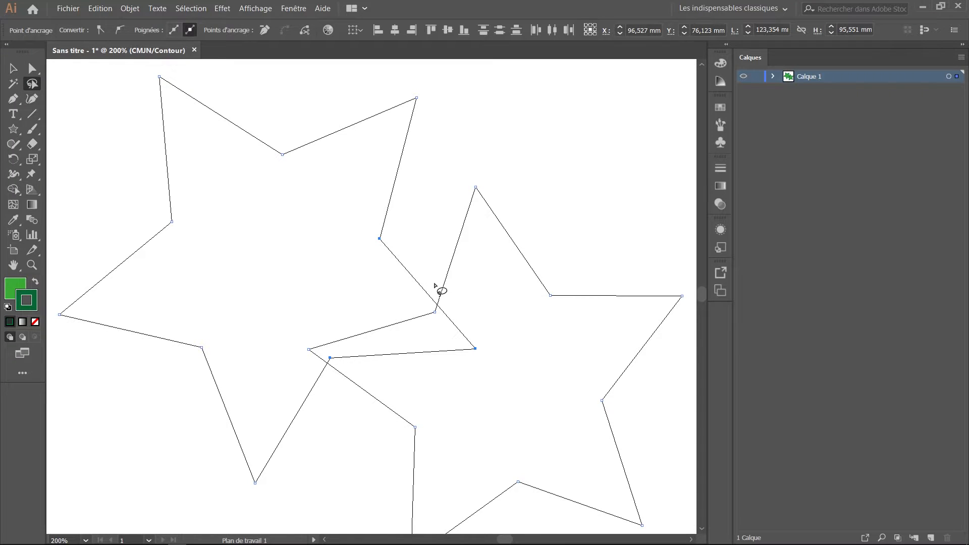
Step: Lasso around both stars, select them as whole objects, and return from outline to preview display
key("alt")
mouse_move(326, 317)
left_mouse_down()
mouse_move(305, 325)
mouse_move(293, 355)
mouse_move(303, 365)
mouse_move(317, 363)
mouse_move(323, 318)
left_mouse_up()
mouse_move(360, 218)
left_mouse_down()
mouse_move(381, 249)
mouse_move(369, 230)
left_mouse_up()
left_click(403, 224, "ctrl+alt")
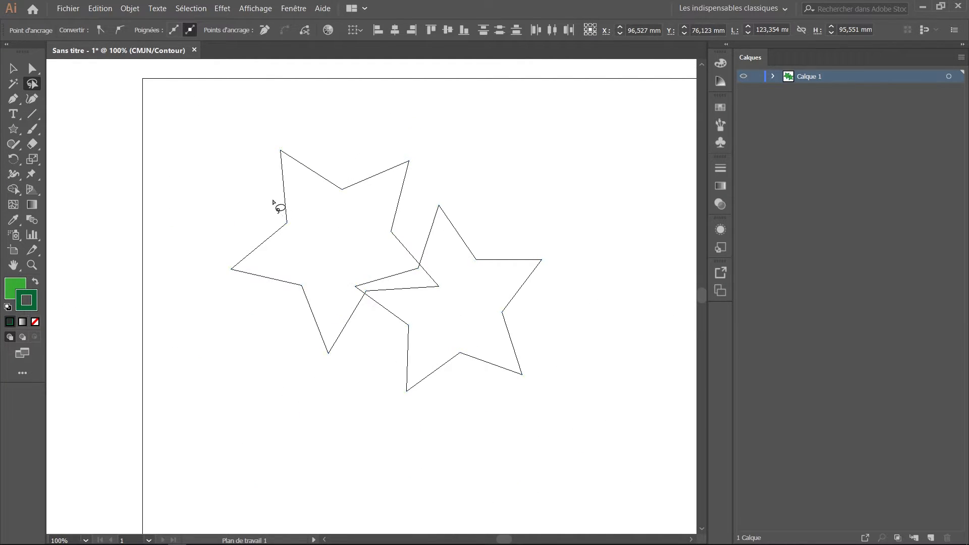
mouse_move(221, 104)
left_mouse_down()
mouse_move(510, 178)
mouse_move(579, 319)
mouse_move(507, 415)
mouse_move(349, 413)
mouse_move(225, 283)
mouse_move(214, 163)
mouse_move(217, 92)
left_mouse_up()
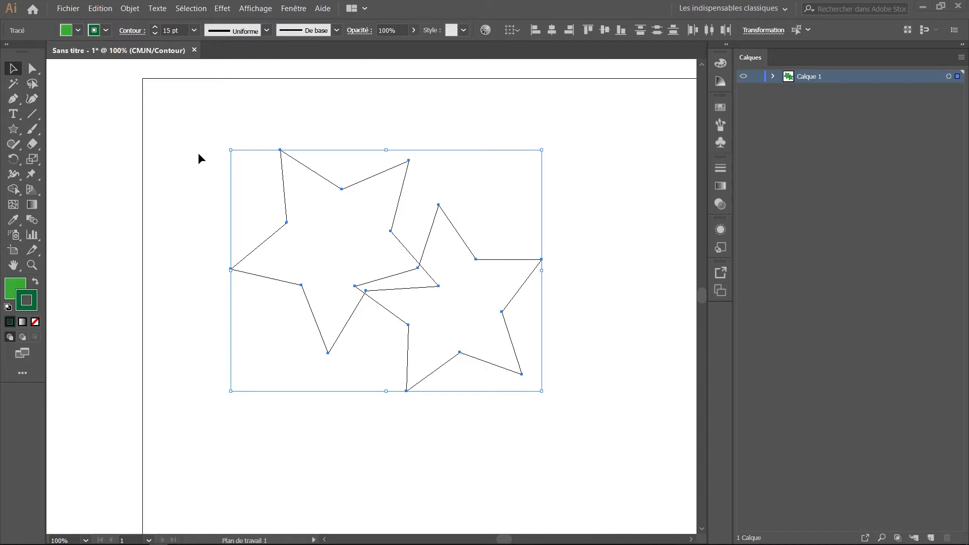
key("a")
key("ctrl+y")
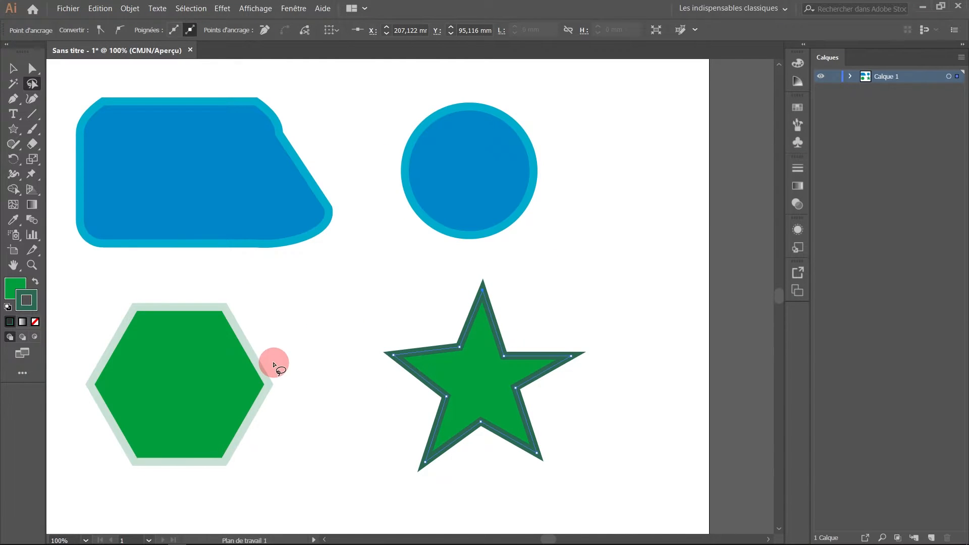
Step: Activate the Selection tool, review the next and previous object selection commands, and select and deselect the reshaped rectangle
left_click(13, 68)
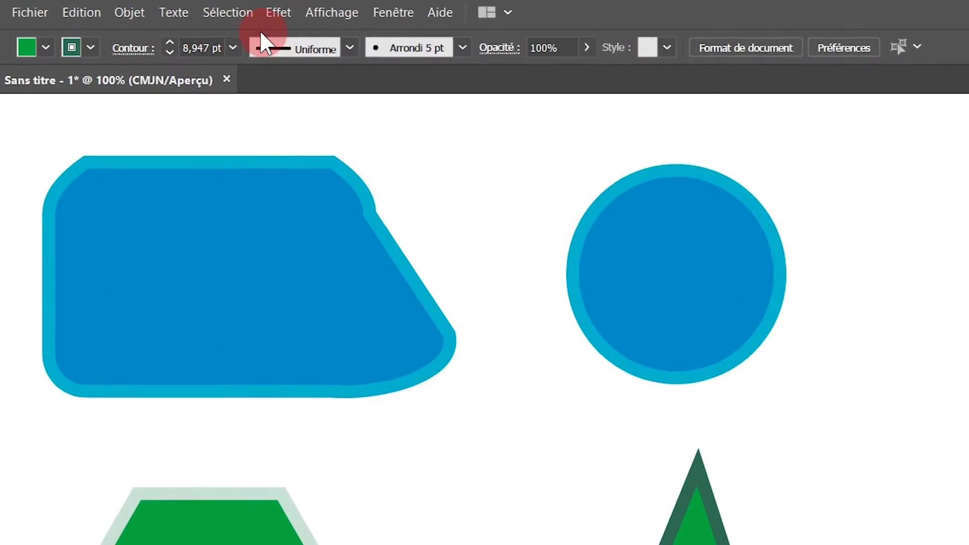
left_click(201, 10)
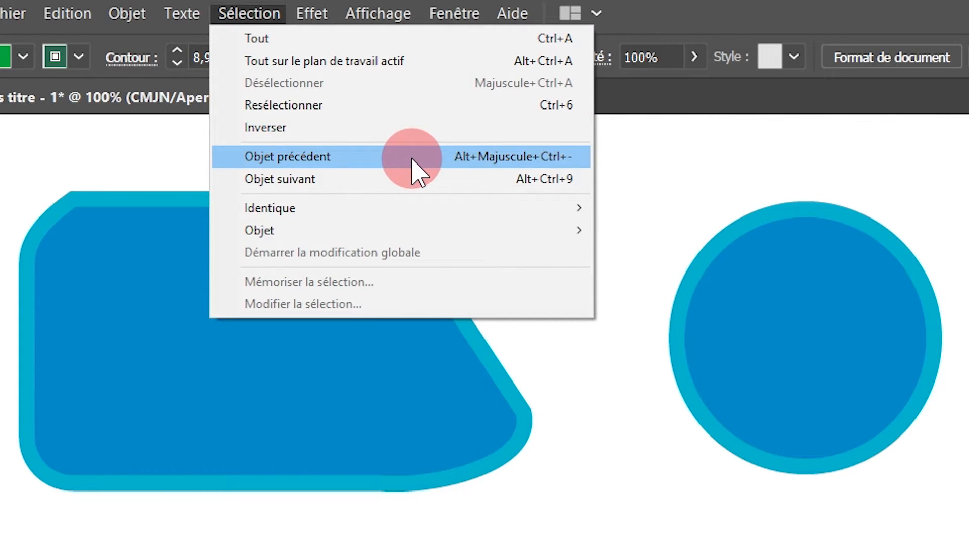
left_click(404, 178)
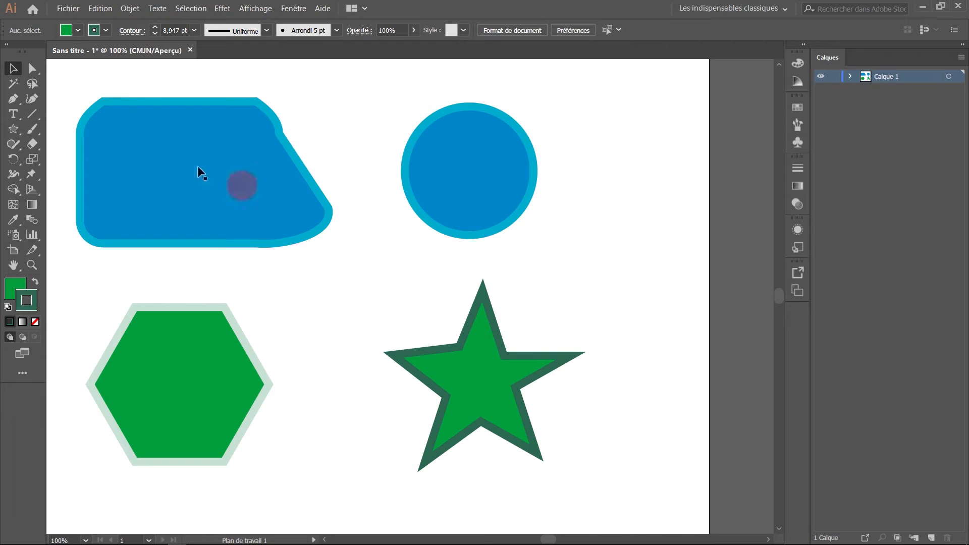
left_click(248, 166)
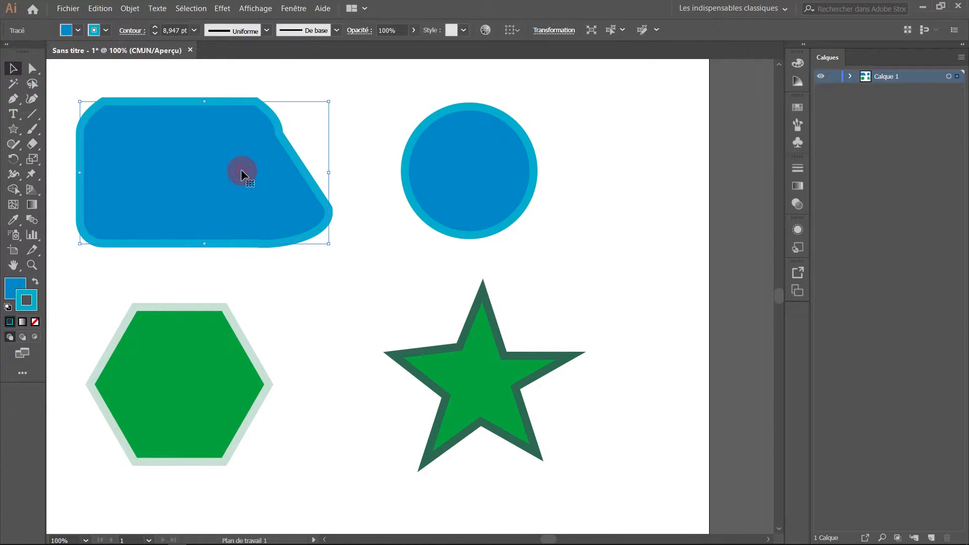
left_click(586, 182)
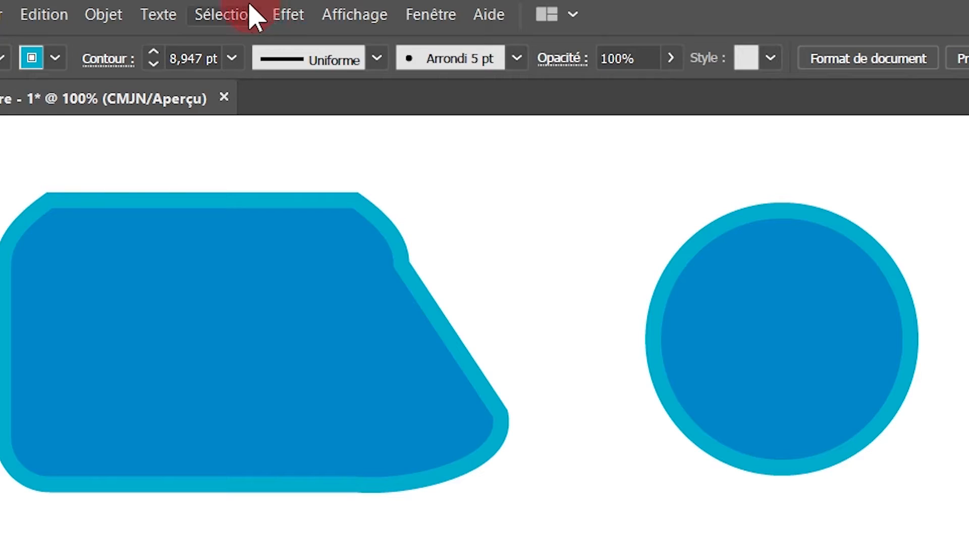
Step: Review the criteria for selecting identical objects, including fill colour, and select and deselect the blue circle
left_click(201, 9)
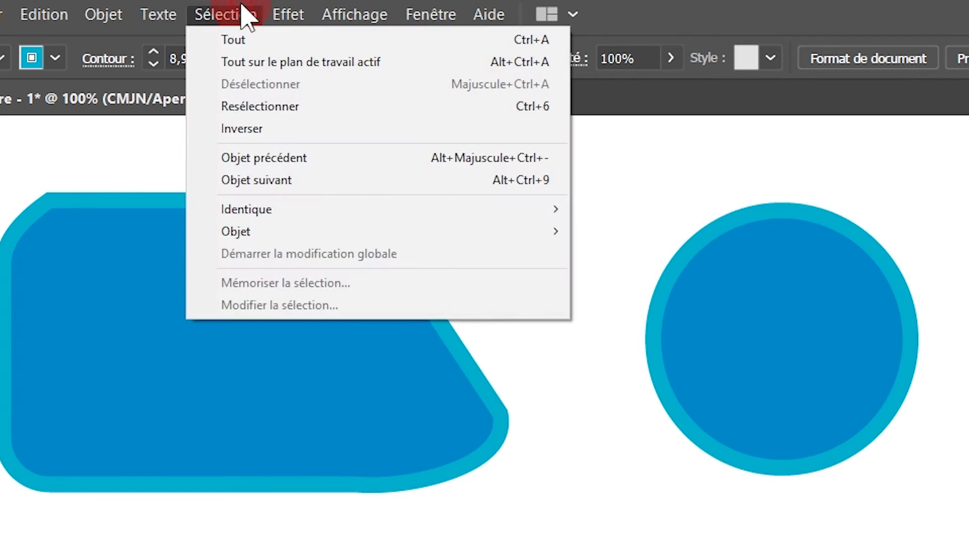
mouse_move(253, 208)
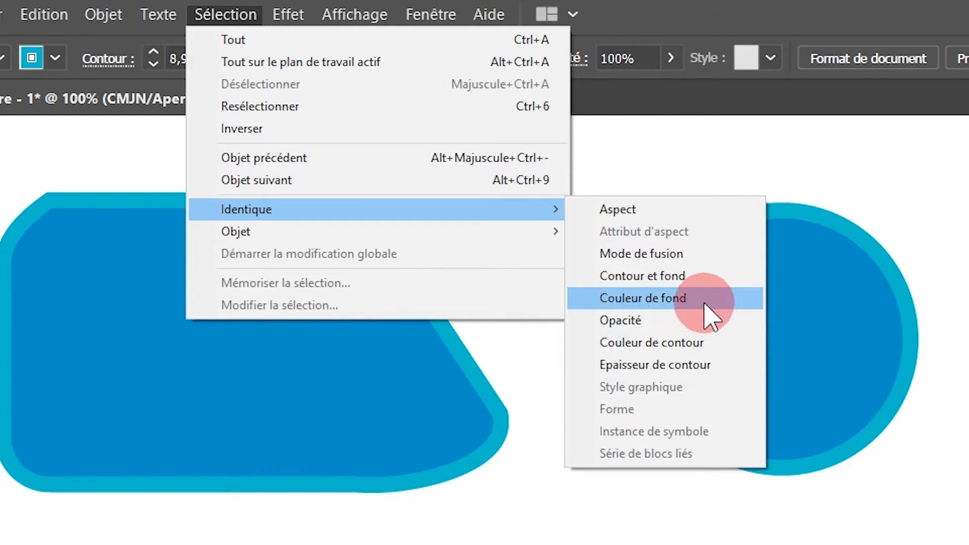
left_click(782, 327)
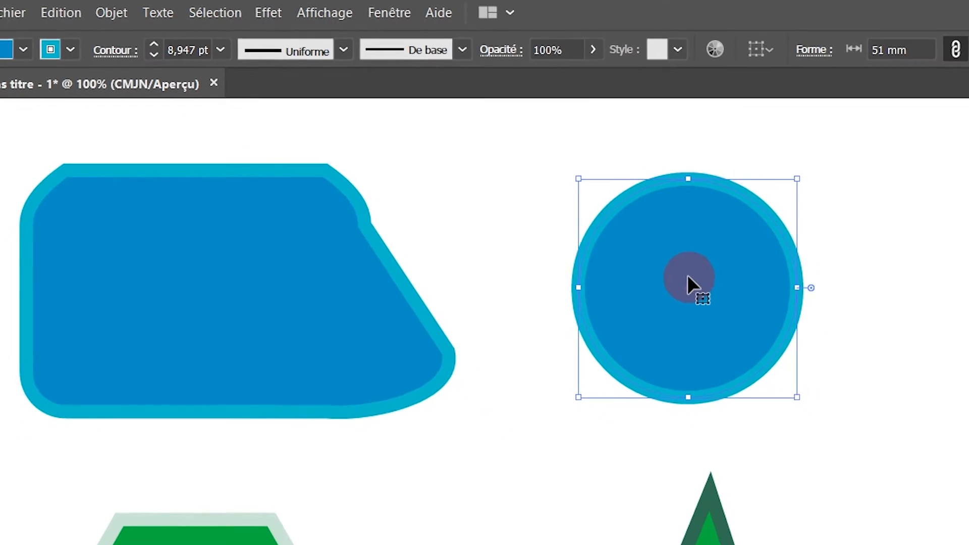
left_click(519, 397)
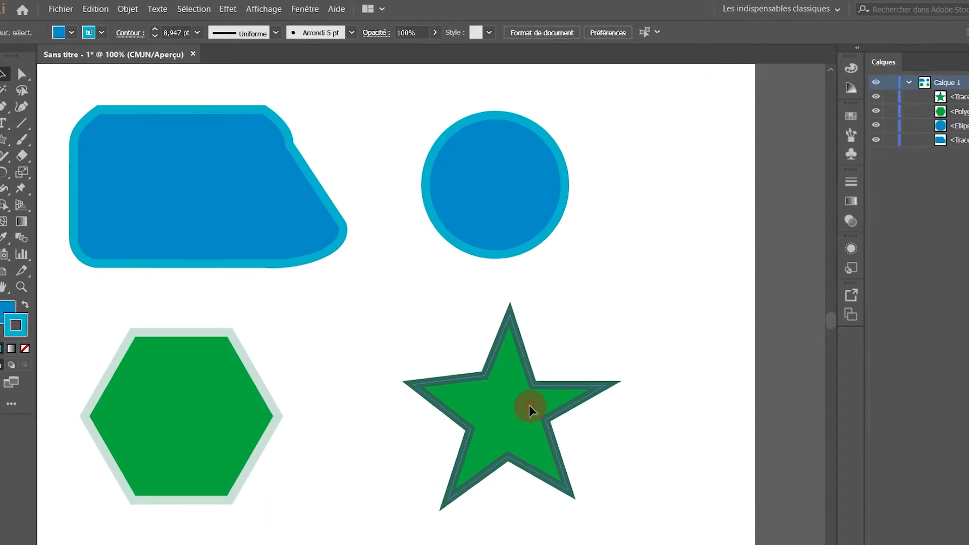
Step: Select the green star, extend the selection to all objects with the same fill colour, and deselect everything
left_click(529, 404)
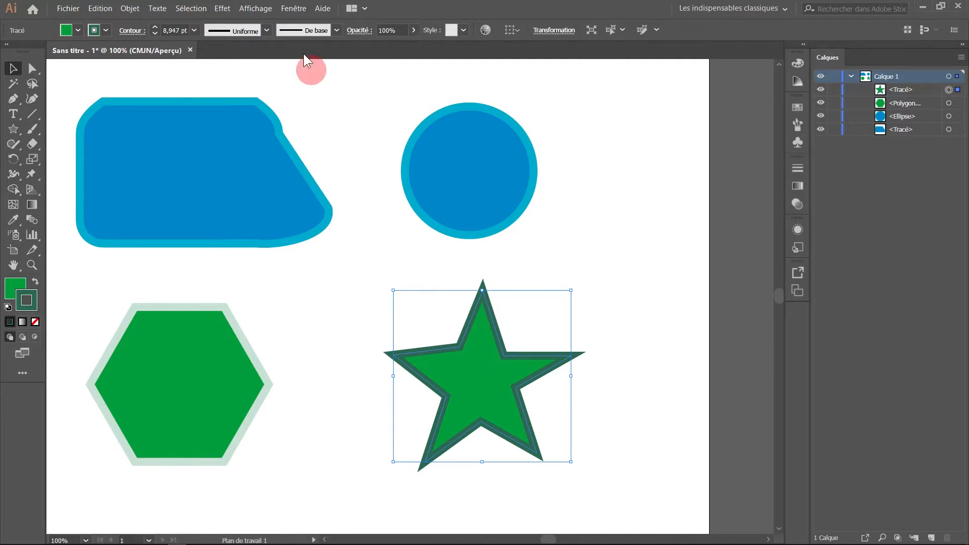
left_click(190, 8)
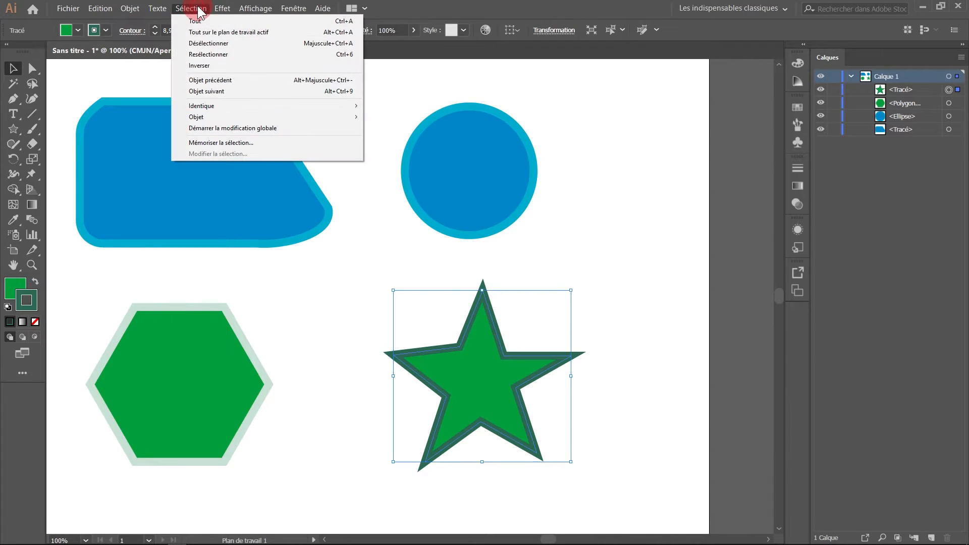
mouse_move(228, 107)
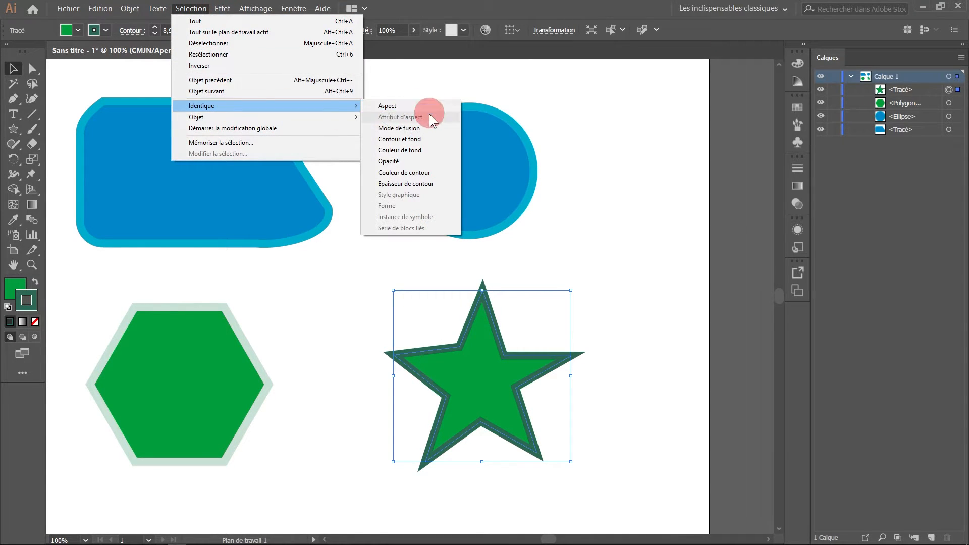
left_click(441, 151)
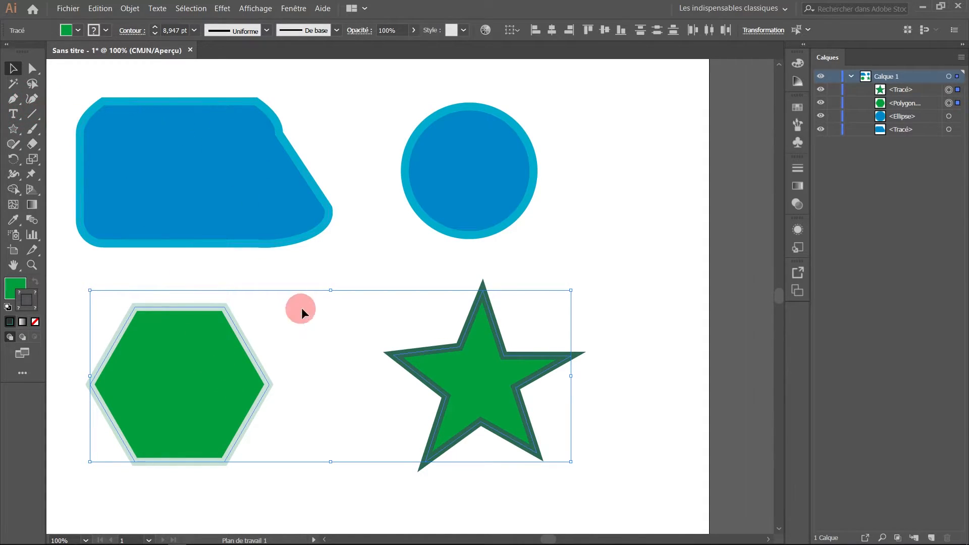
left_click(348, 279)
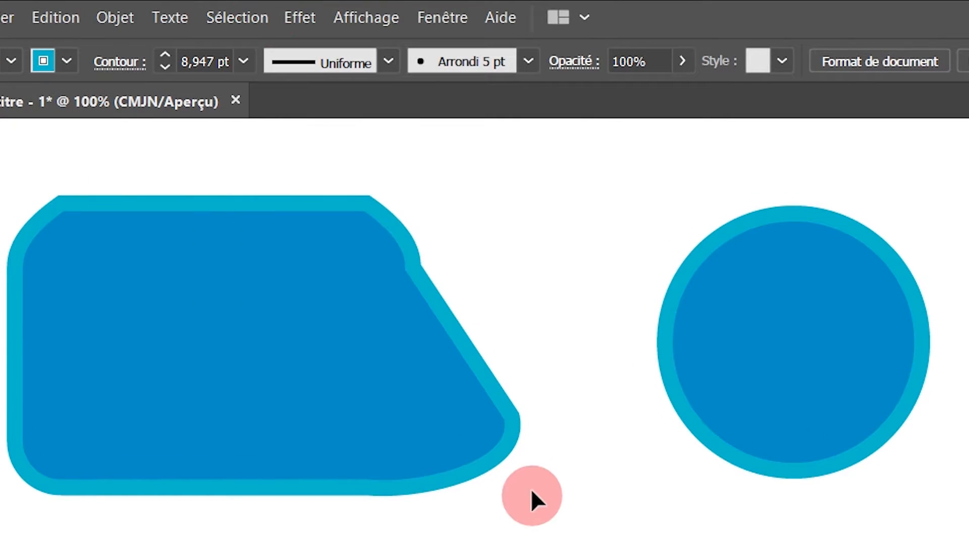
Step: Select the green hexagon and green star together, save the selection as "Obj verts", and deselect everything
left_click(265, 20)
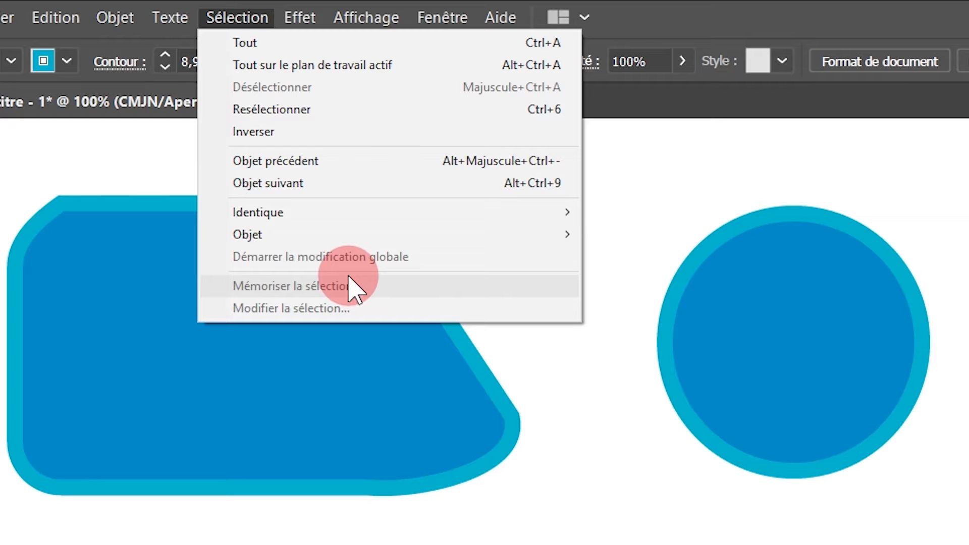
left_click(458, 506)
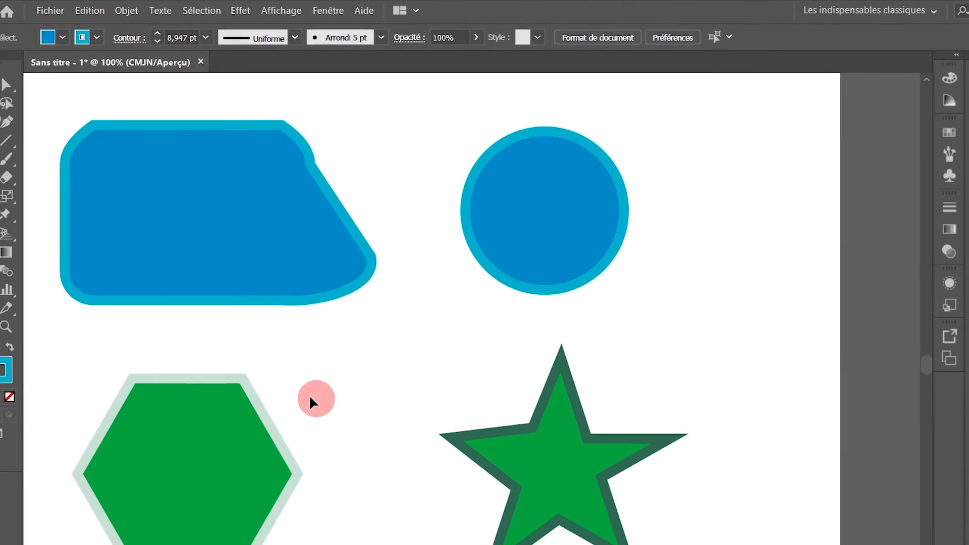
left_click_drag(117, 282, 526, 467)
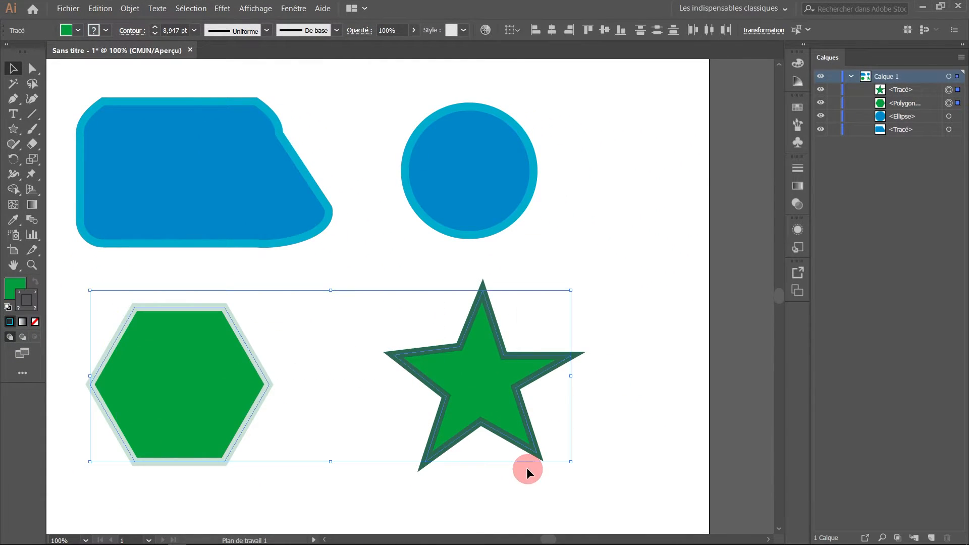
left_click(191, 11)
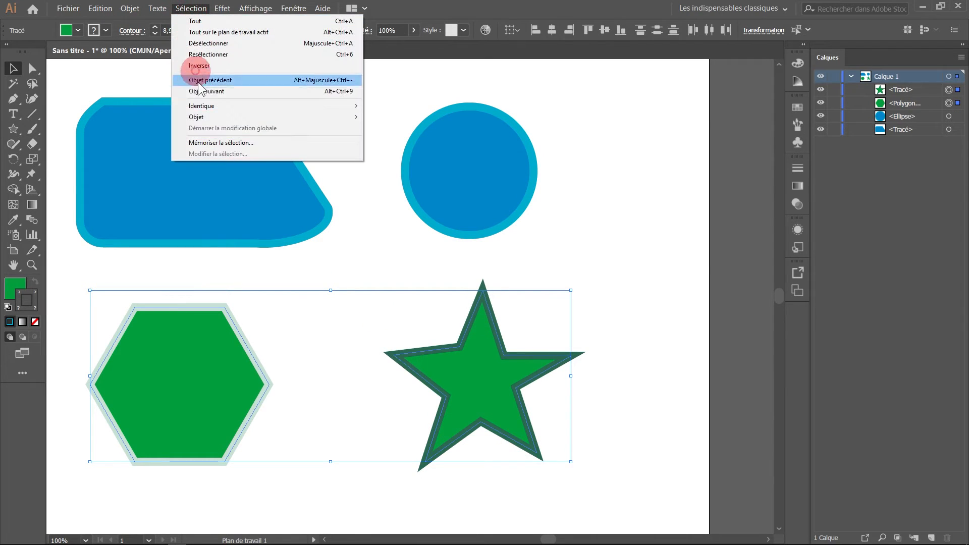
left_click(222, 143)
left_click_drag(111, 3, 377, 180)
type("Obj. verts")
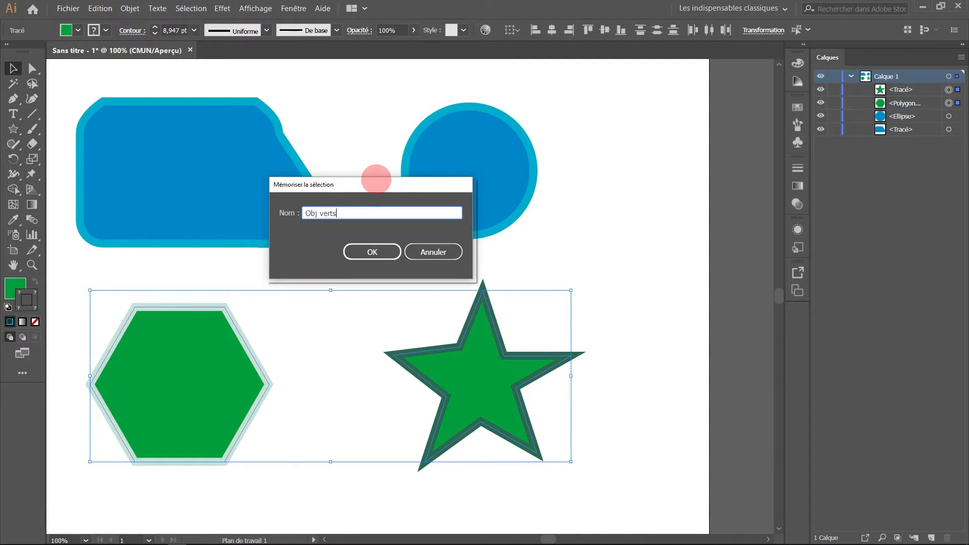
key("Return")
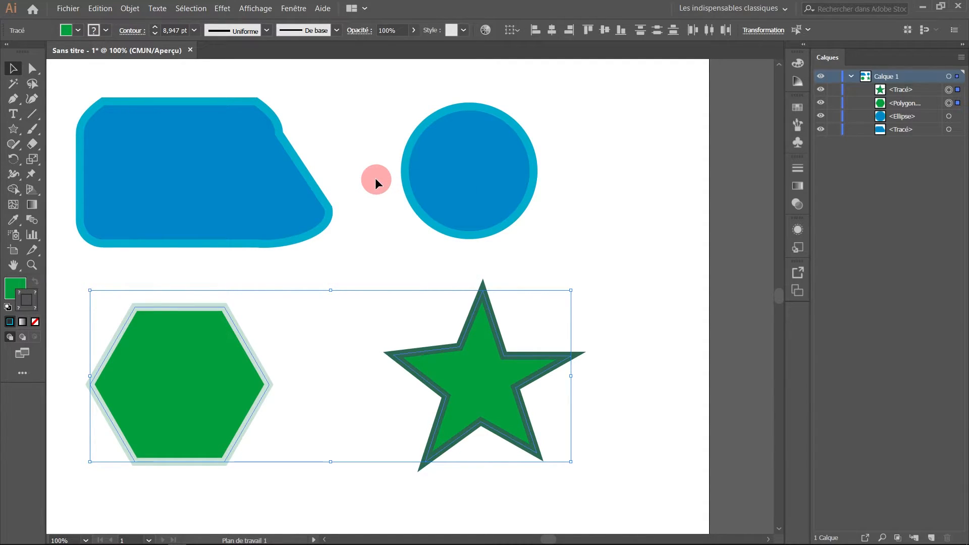
left_click(372, 213)
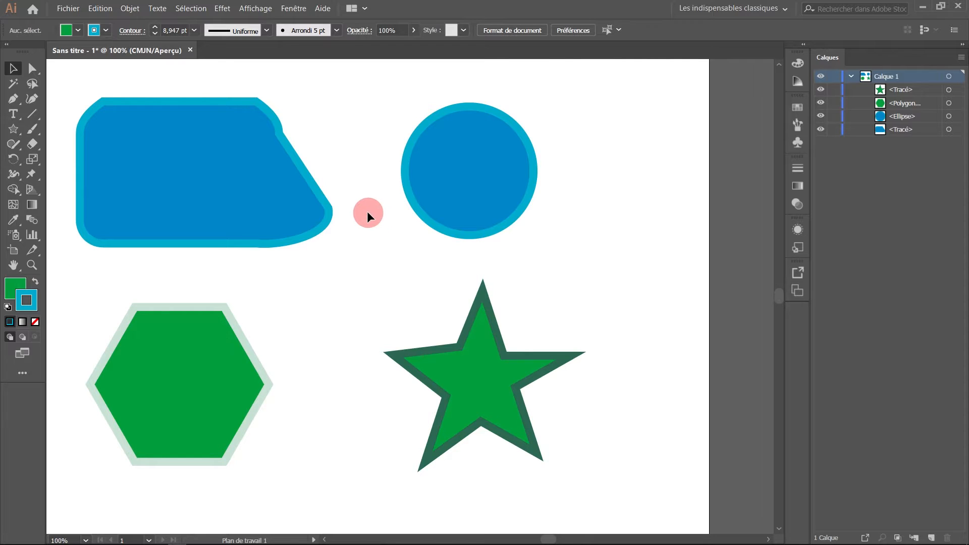
Step: Recall the saved "Obj verts" selection and clear it again
left_click(191, 9)
left_click_drag(191, 9, 216, 168)
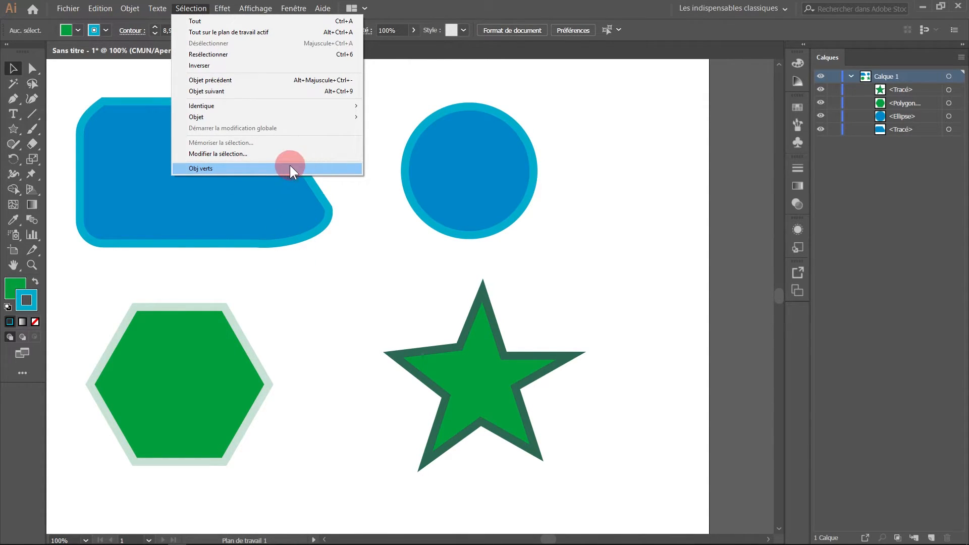
left_click(232, 168)
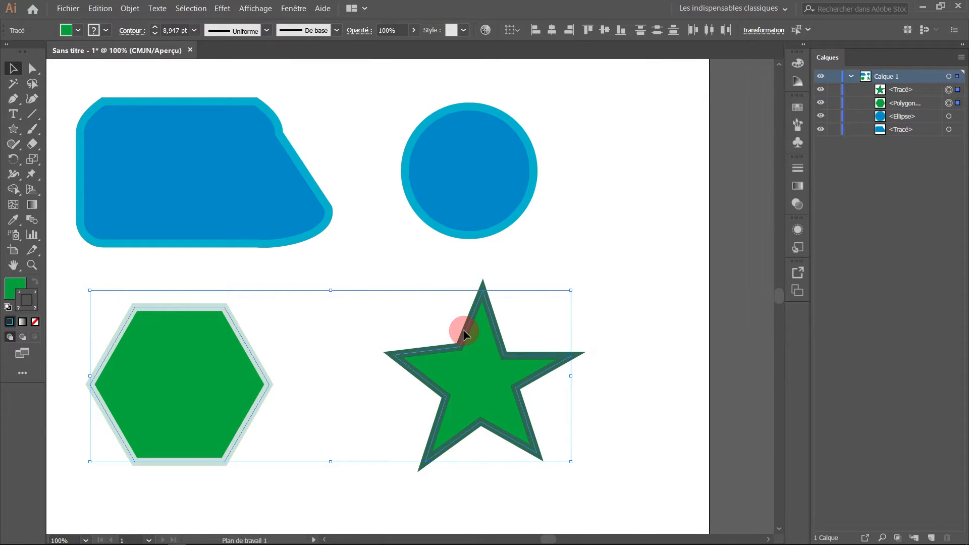
left_click(394, 254)
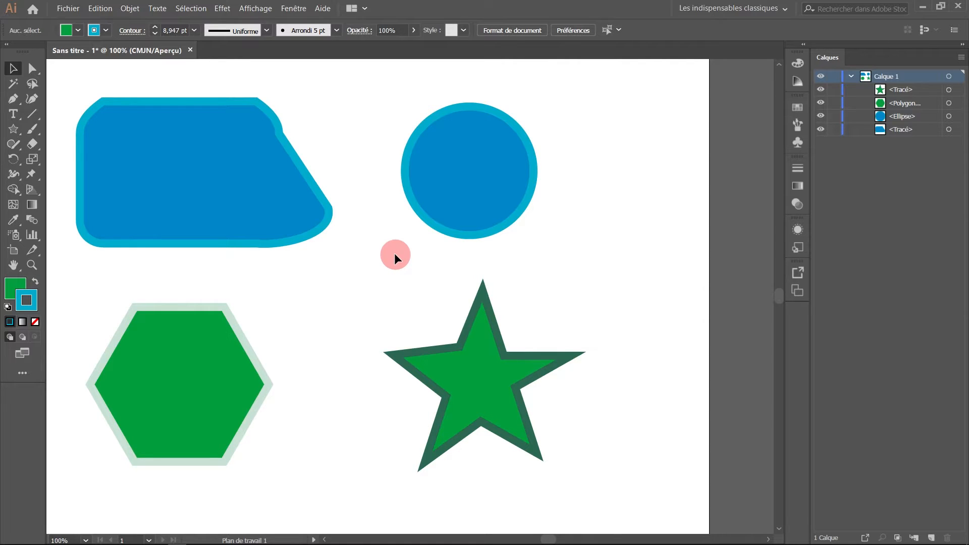
Step: Move the green star on top of the blue circle, then select the circle through the star and deselect it with the Selection tool active
left_click_drag(482, 359, 471, 280)
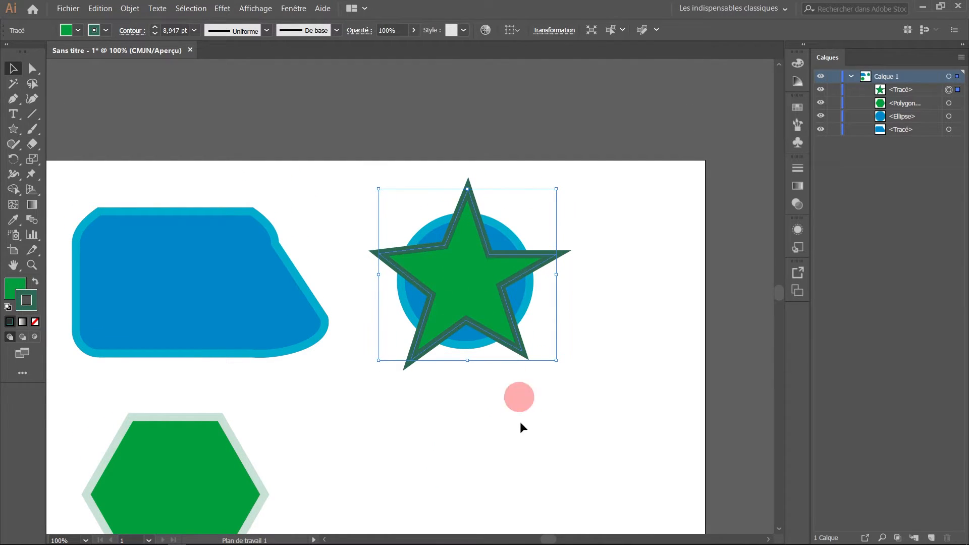
left_click(506, 369)
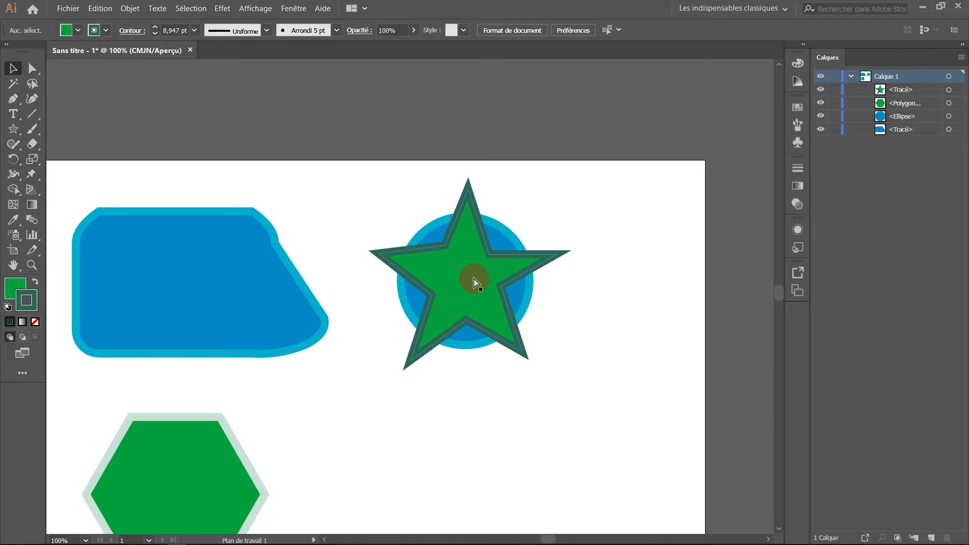
left_click(32, 68)
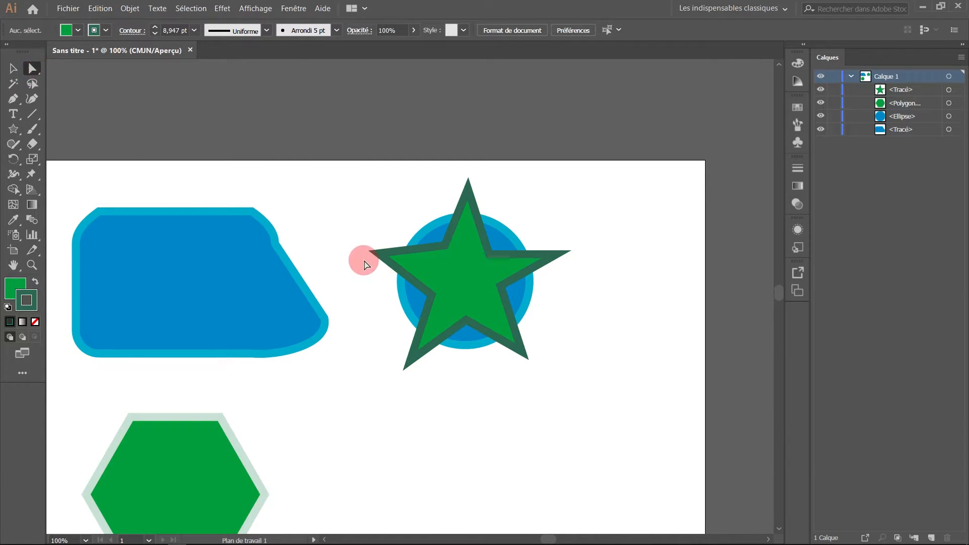
left_click(469, 283)
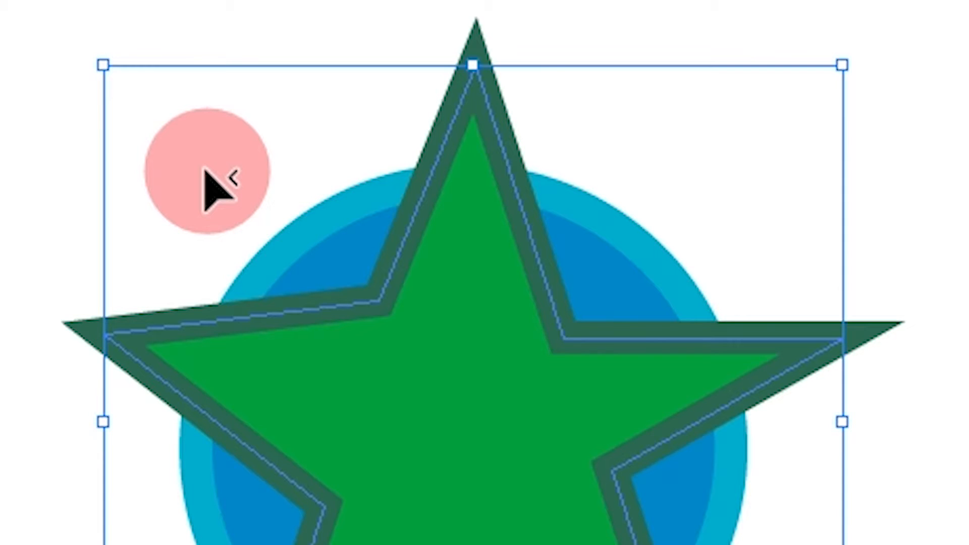
left_click(482, 427, "ctrl")
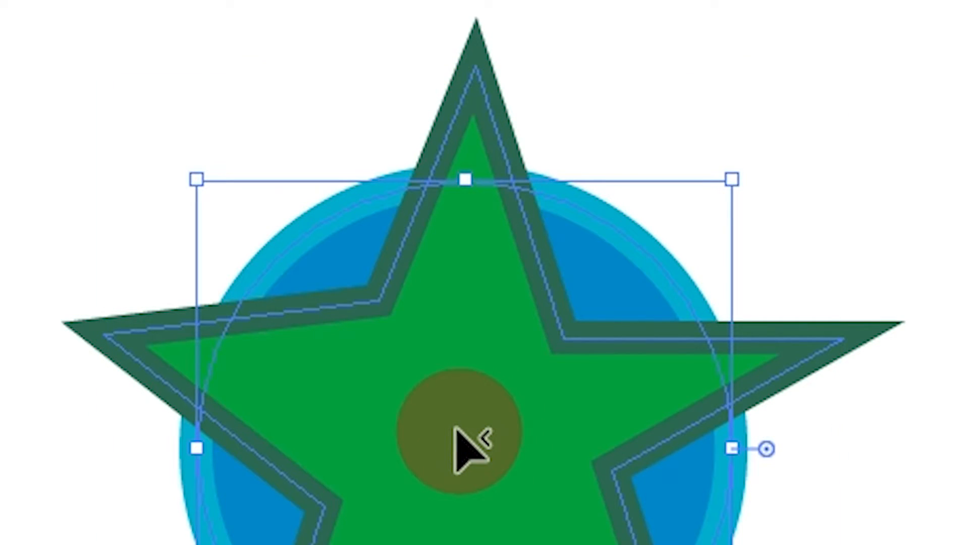
key("a")
key("v")
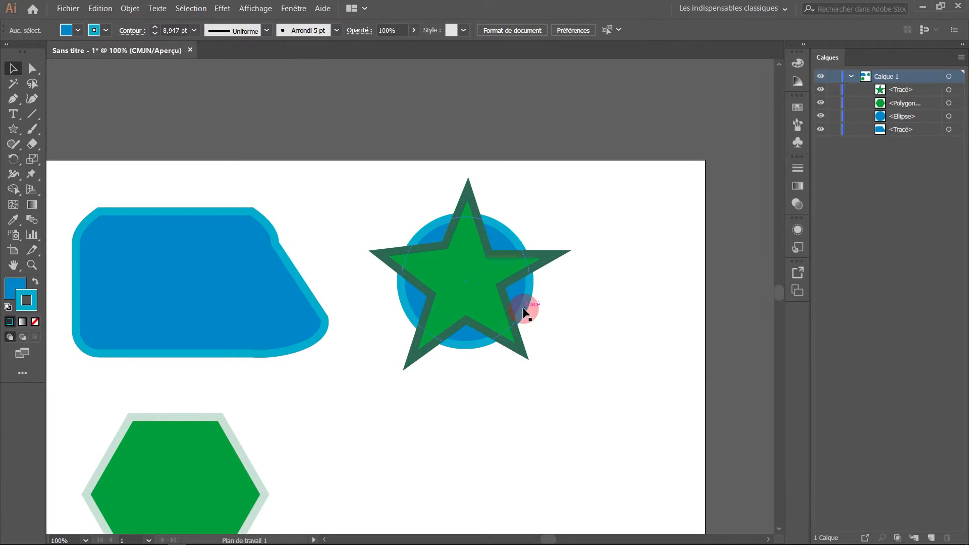
left_click(620, 329)
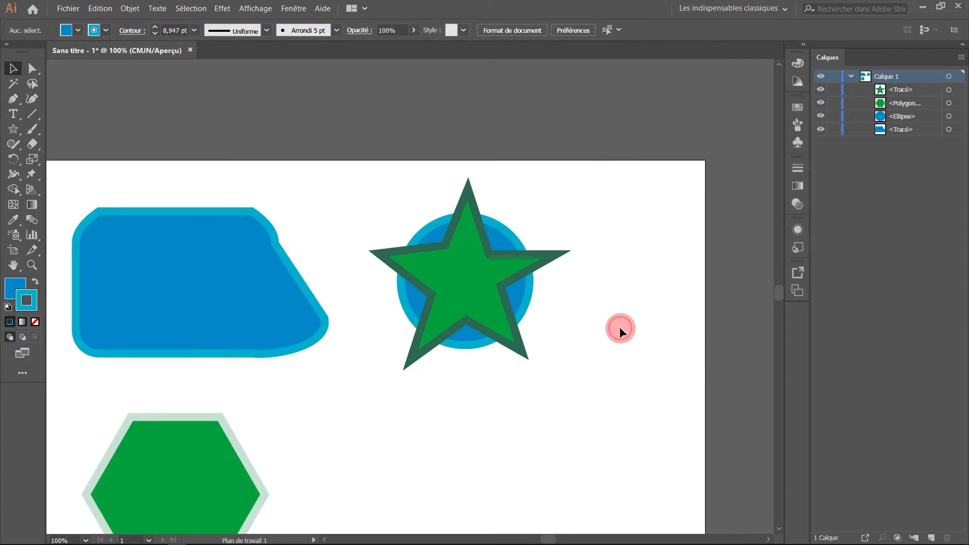
Step: Select the star, switch the selection to the circle beneath it and back to the star, and deselect
left_click(463, 268)
left_click(482, 271, "ctrl")
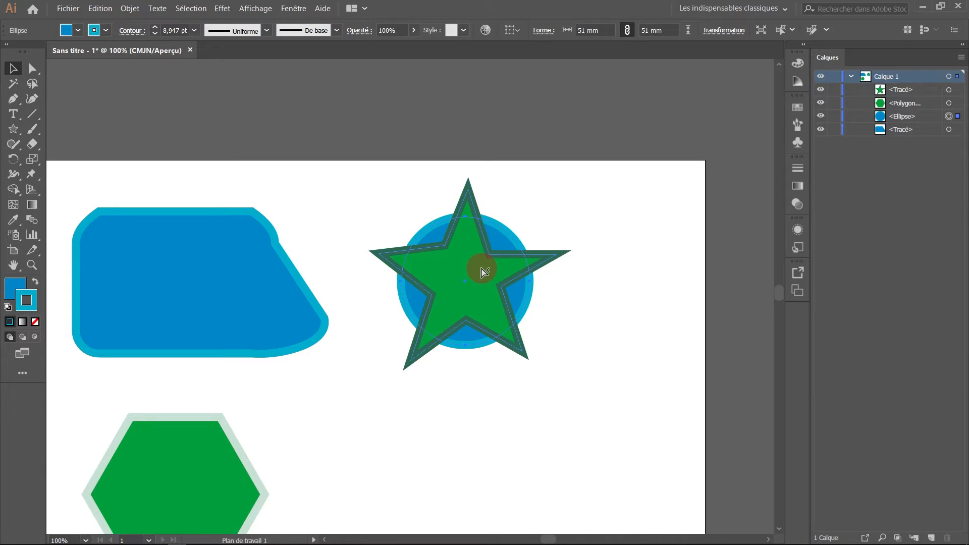
left_click(483, 273)
left_click(344, 214)
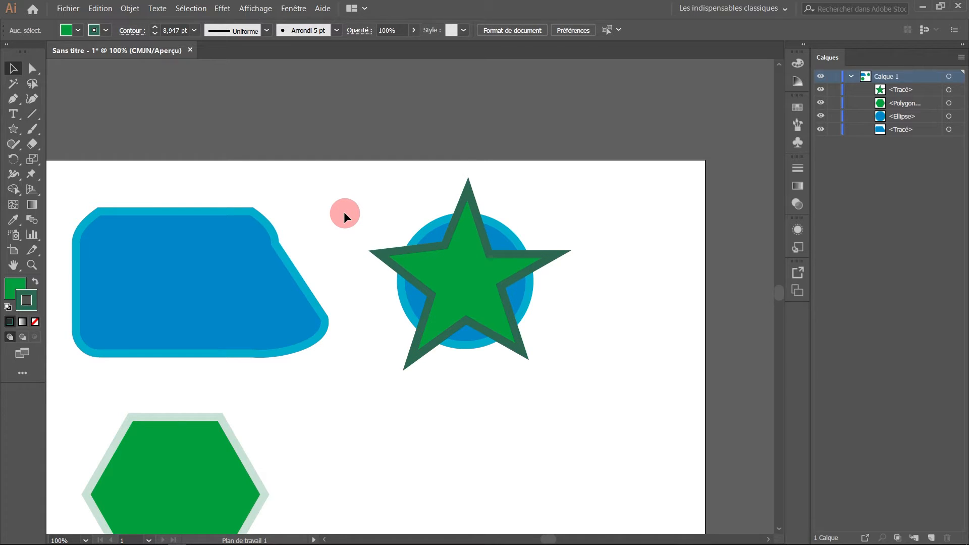
Step: Select the star and the overlapped circle together, group them, and deselect the group
left_click_drag(359, 180, 582, 396)
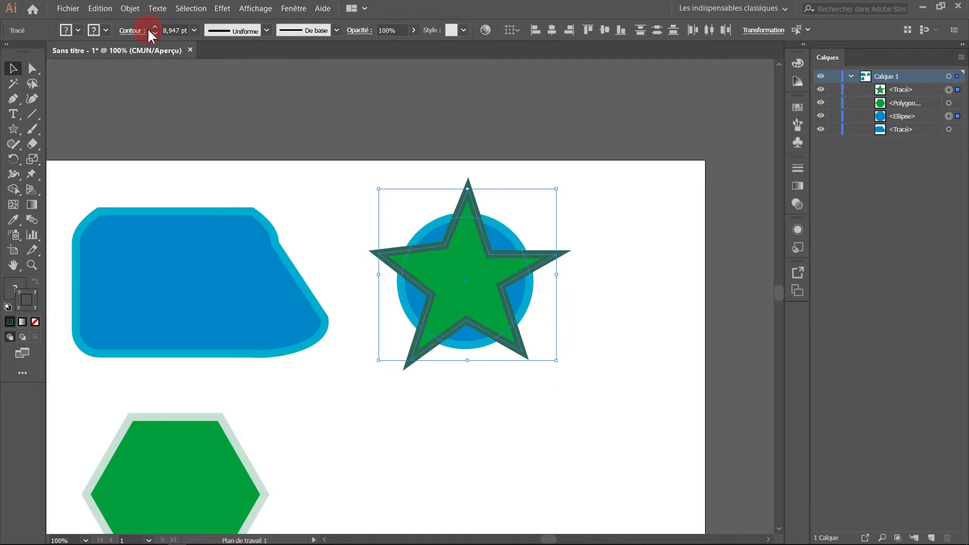
left_click(131, 9)
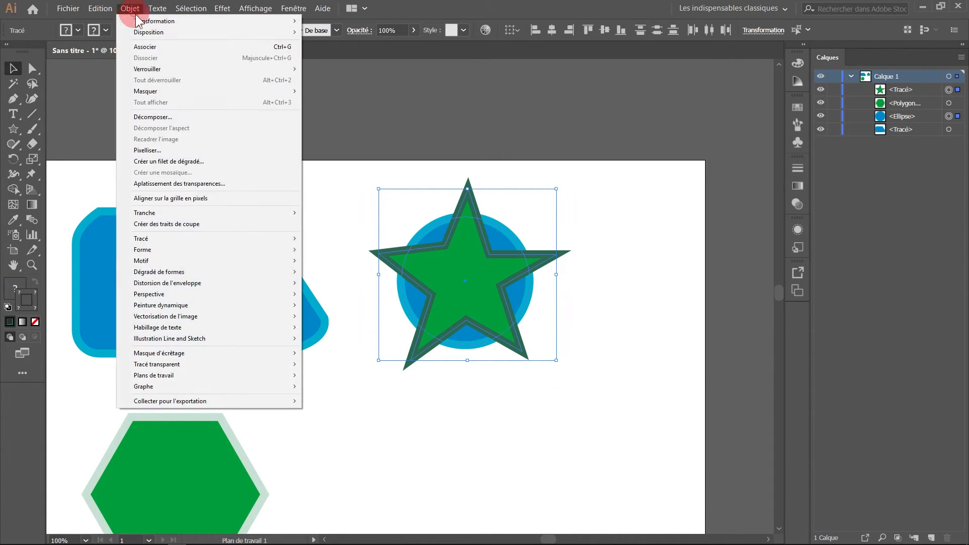
left_click(147, 47)
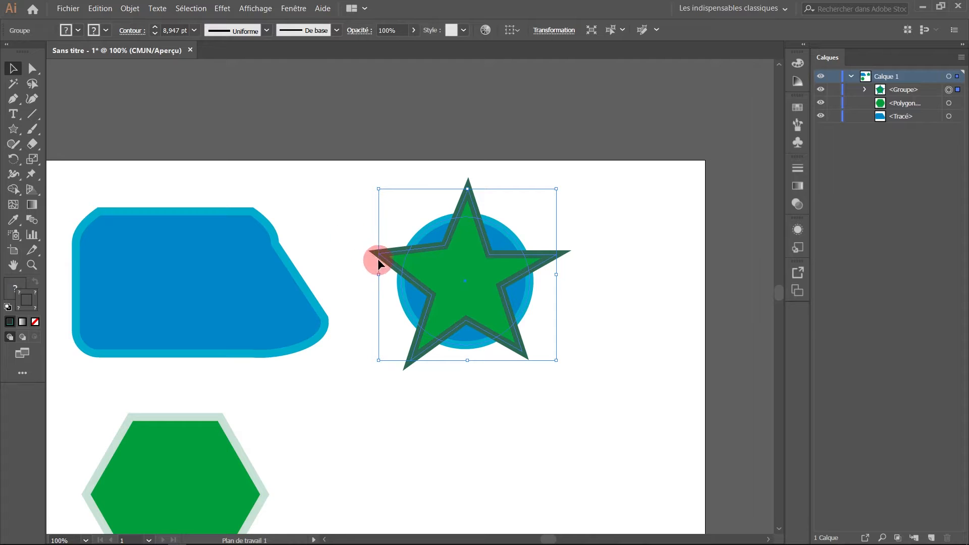
left_click(357, 248)
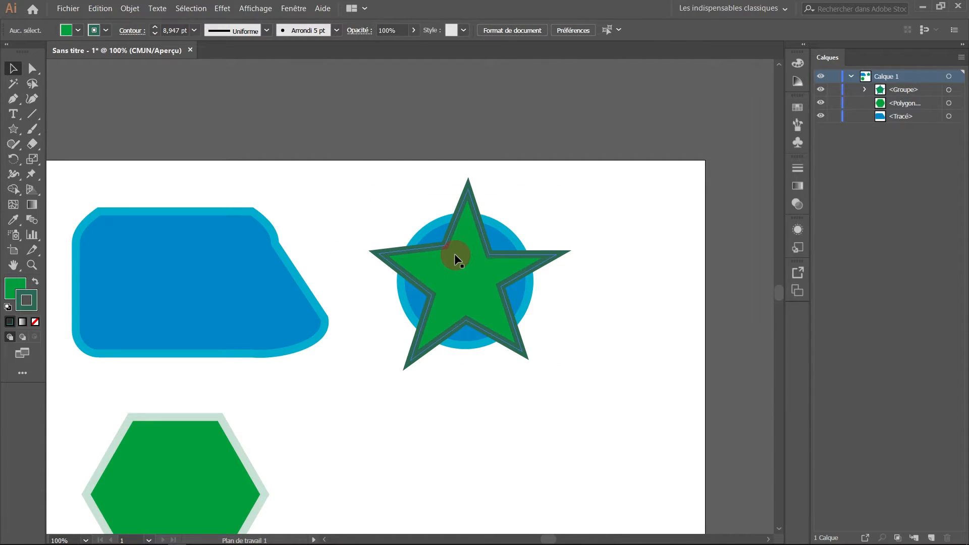
Step: Select the star and circle group and move it slightly as one object, reselecting it for a second small move
left_click(447, 230)
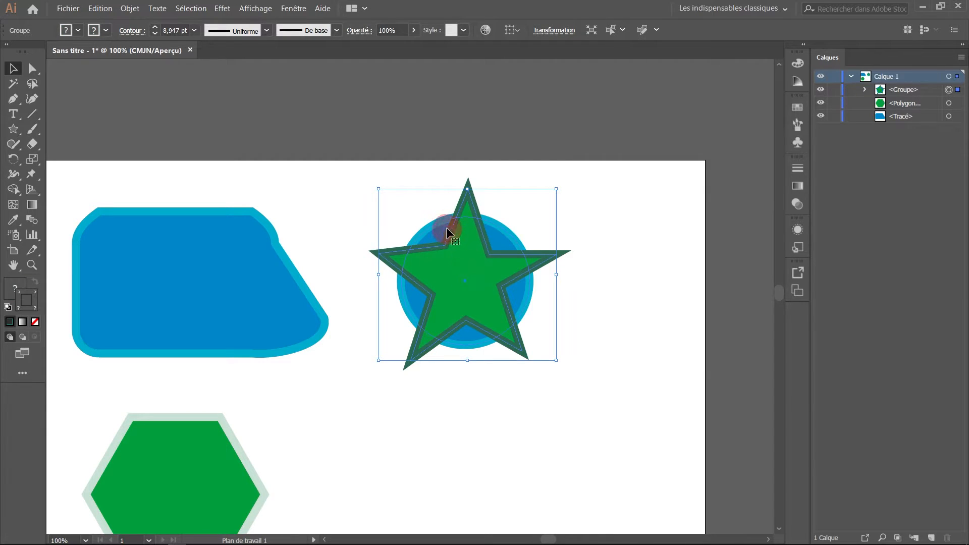
left_click_drag(469, 256, 445, 285)
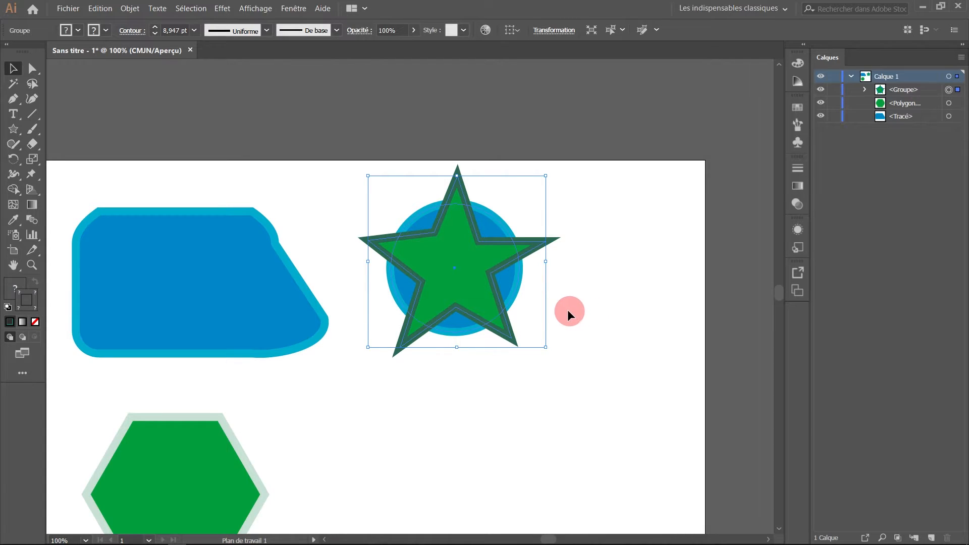
left_click(564, 285)
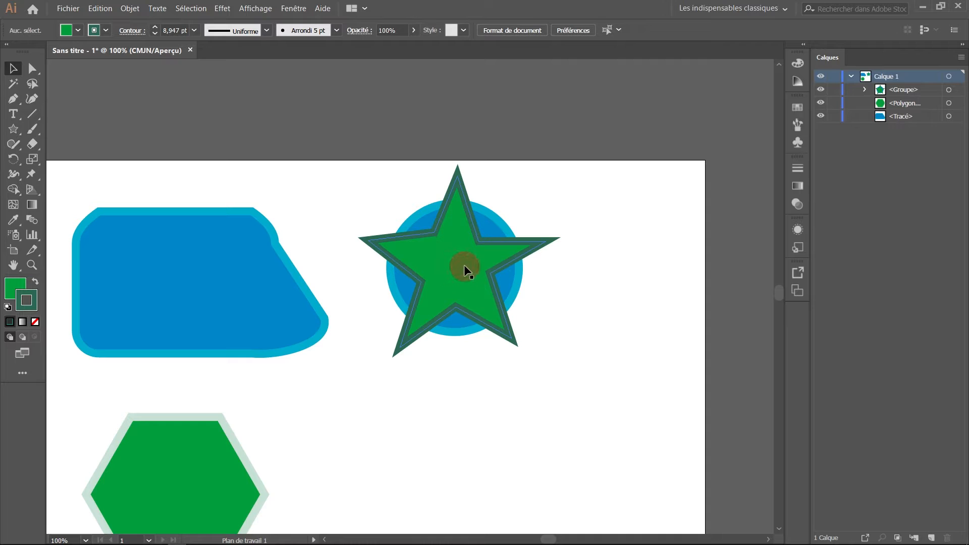
left_click_drag(474, 268, 473, 280)
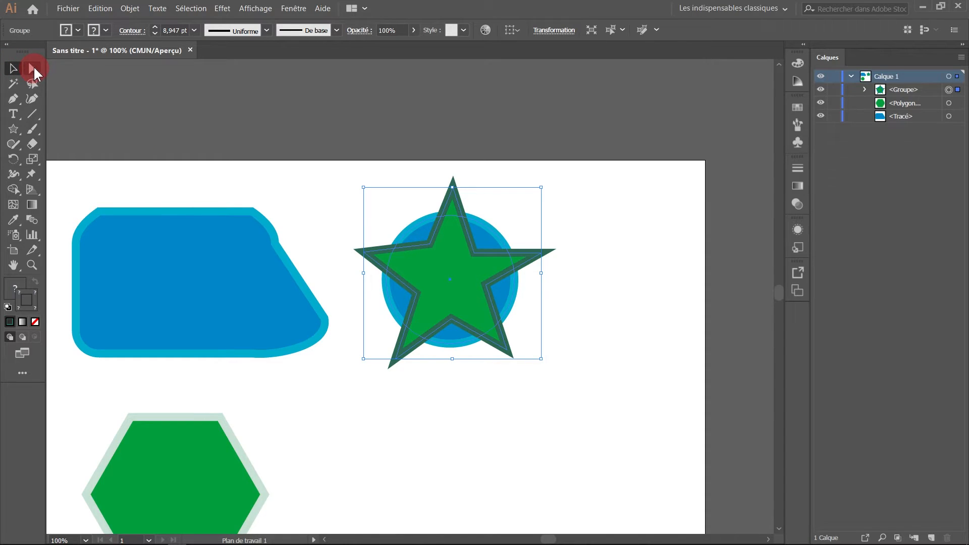
Step: Activate the Group Selection tool (Sélection directe progressive) and deselect the group
left_click_drag(34, 70, 60, 74)
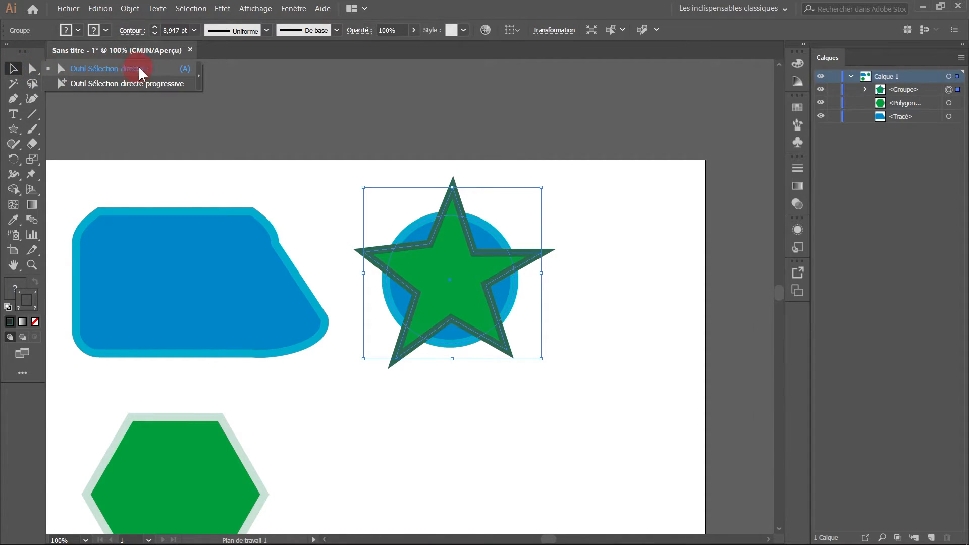
left_click_drag(162, 67, 160, 90)
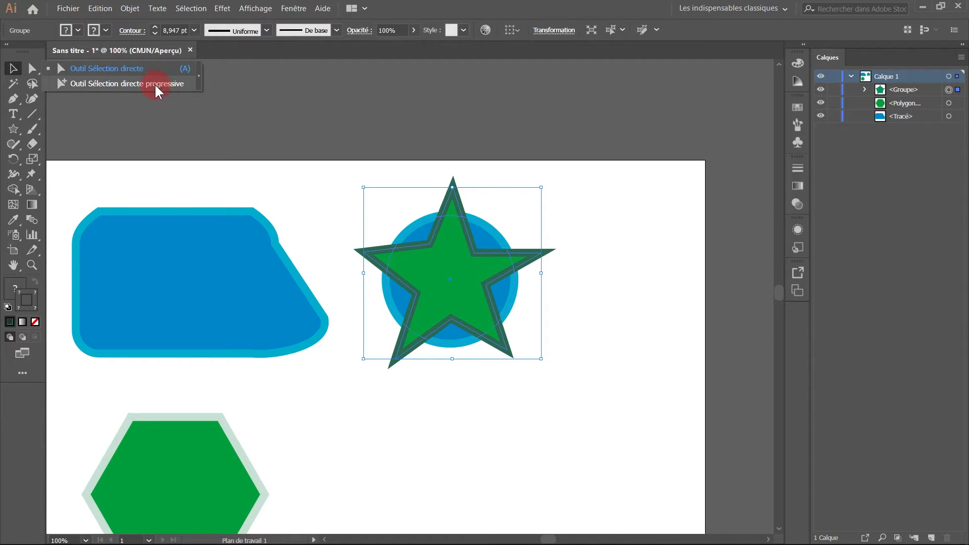
left_click_drag(164, 83, 164, 83)
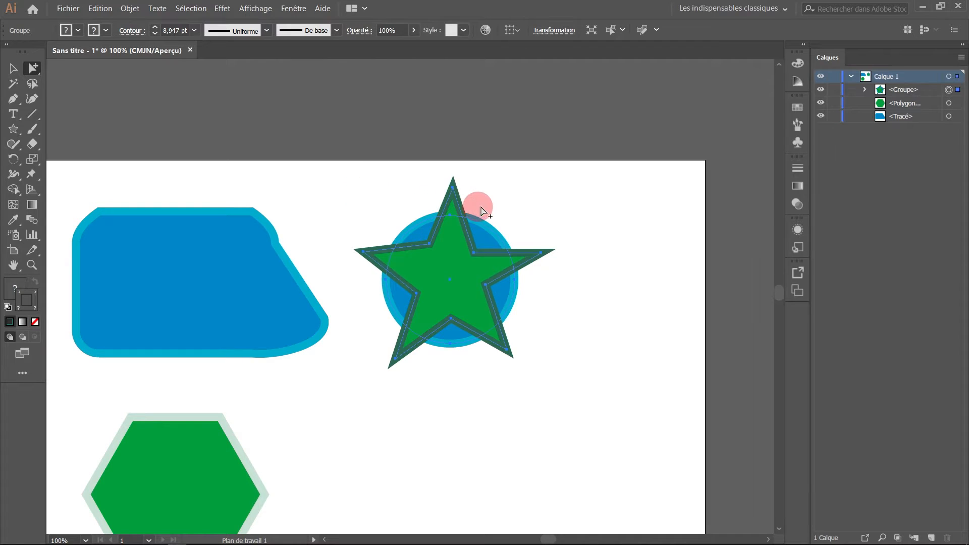
left_click(504, 211)
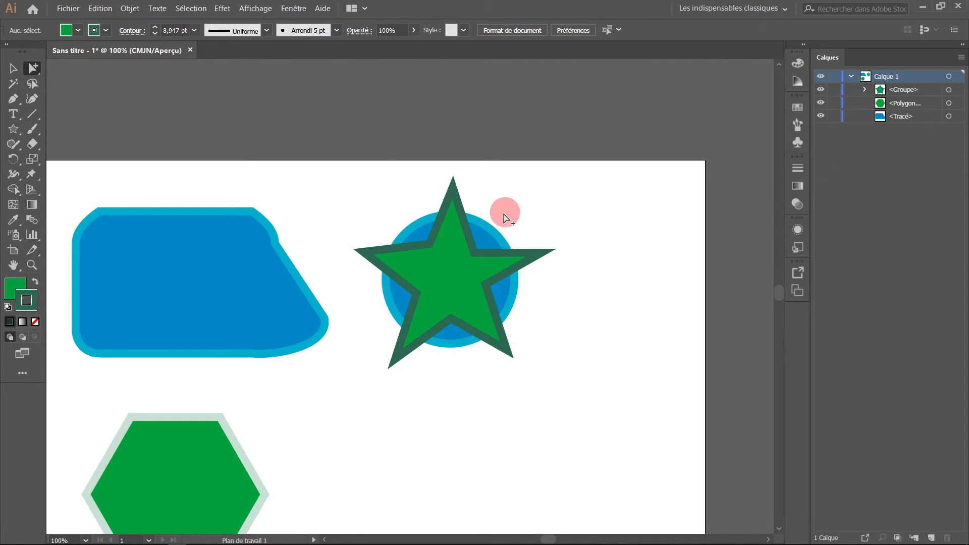
Step: Select the circle and the star individually inside their group, then extend the circle's selection to the whole group
left_click(487, 239)
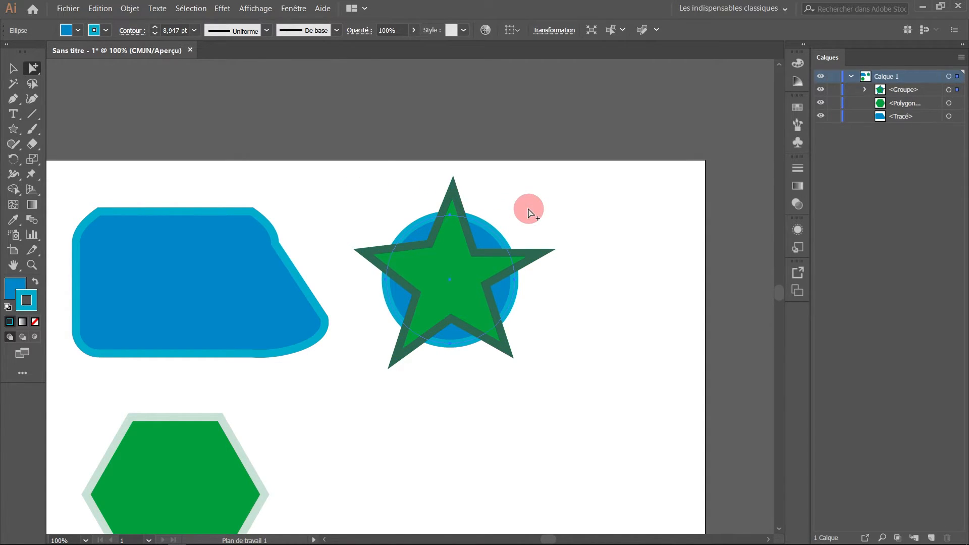
left_click(432, 271)
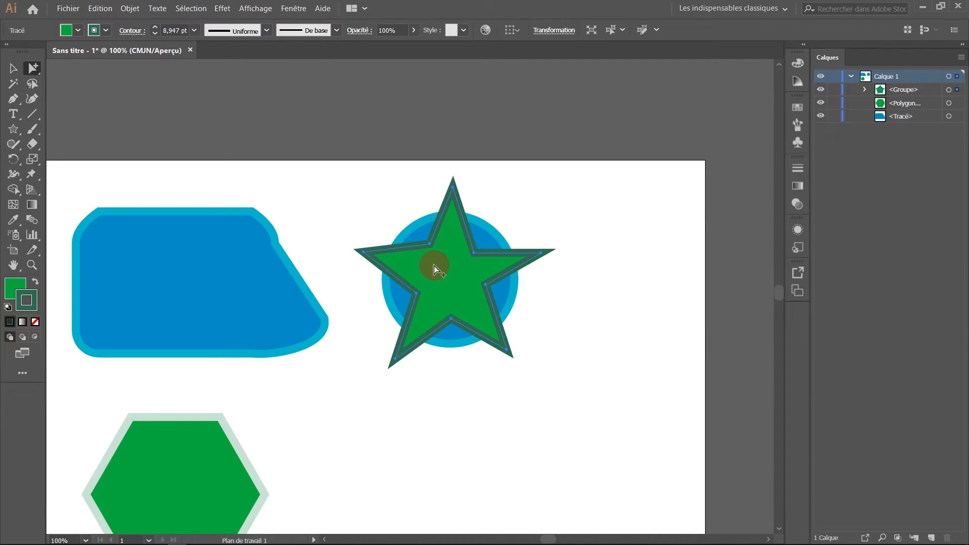
left_click(484, 228)
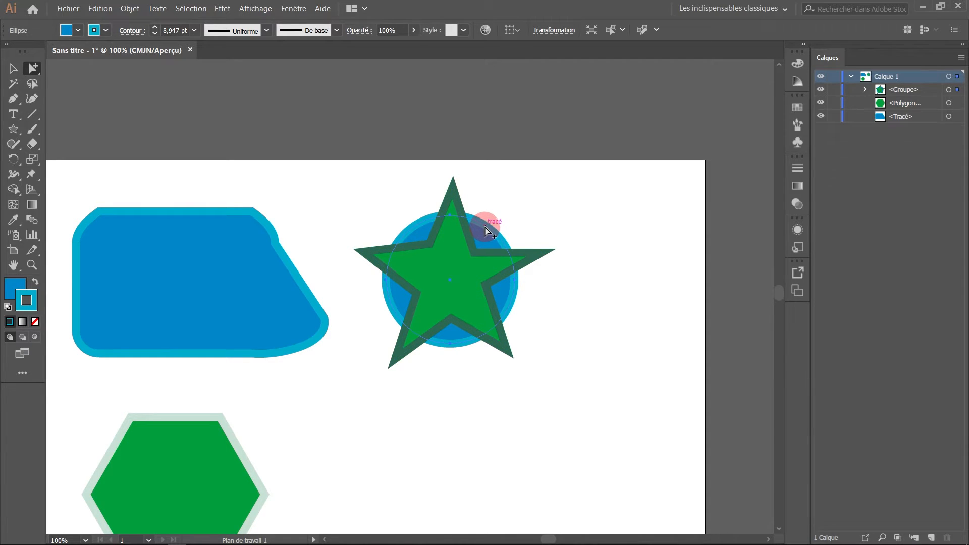
left_click(485, 228)
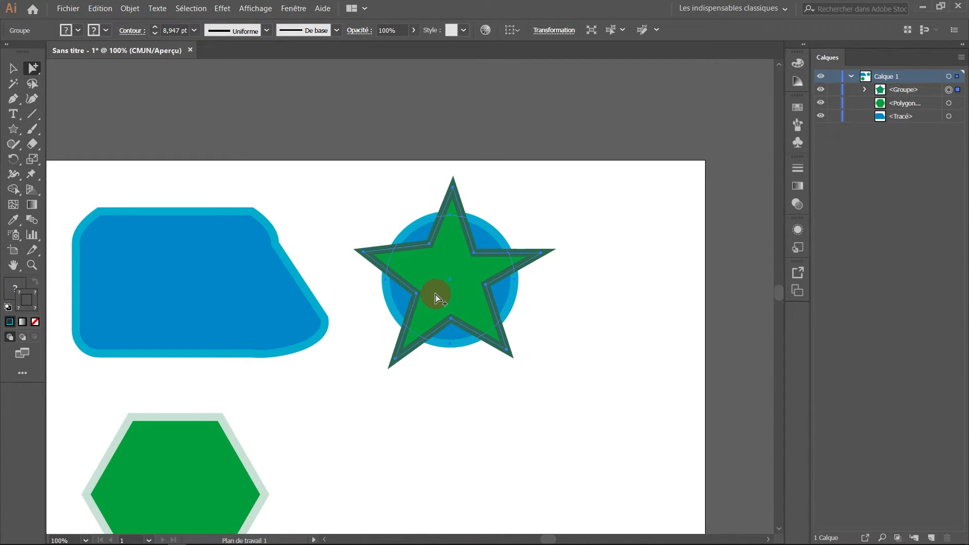
Step: Deselect the group, select only the circle inside it, and move it rightward until the star's right tip barely overlaps it
left_click(575, 208)
left_click(487, 237)
left_click_drag(486, 238, 628, 230)
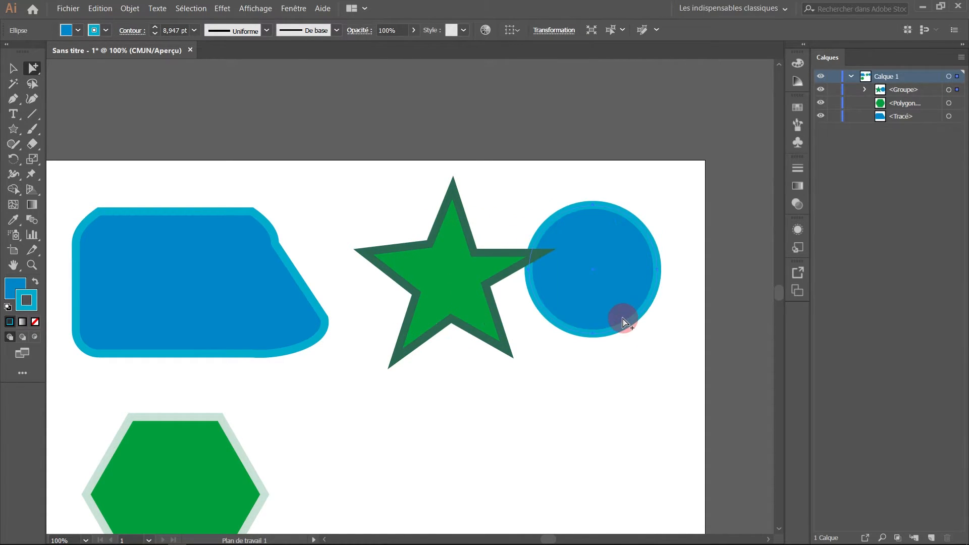
Step: Activate the Selection tool, reselect the star and circle as one group, and move the whole group slightly down and left
left_click(12, 68)
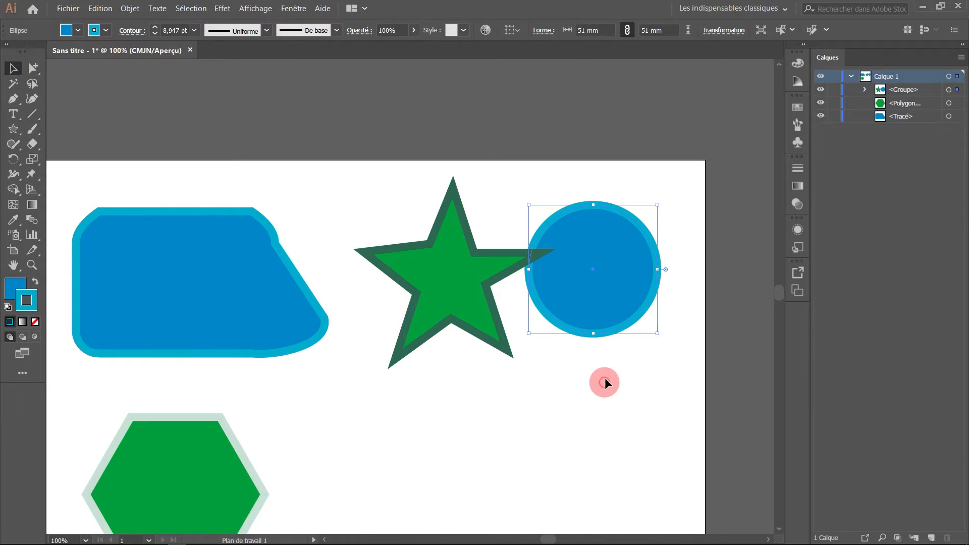
left_click(537, 404)
left_click(558, 284)
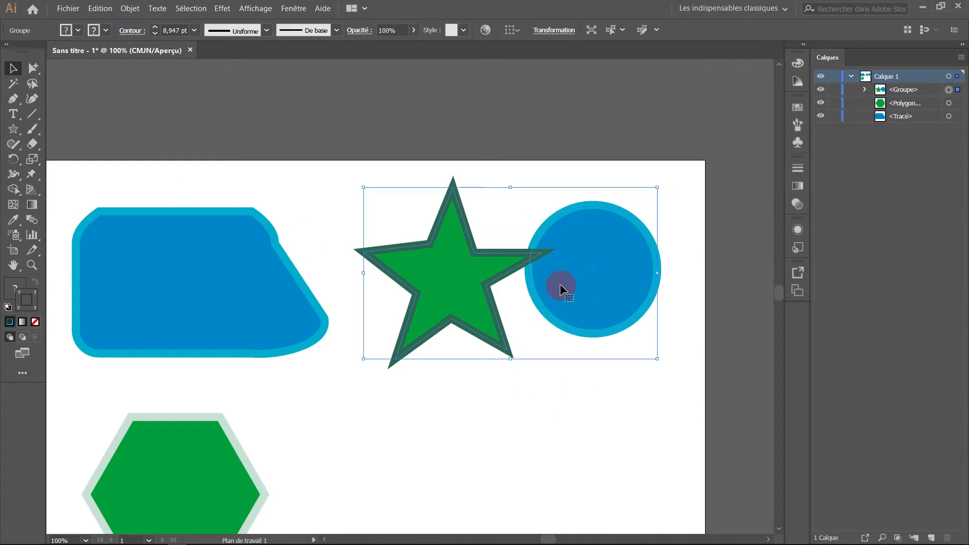
left_click_drag(564, 283, 568, 313)
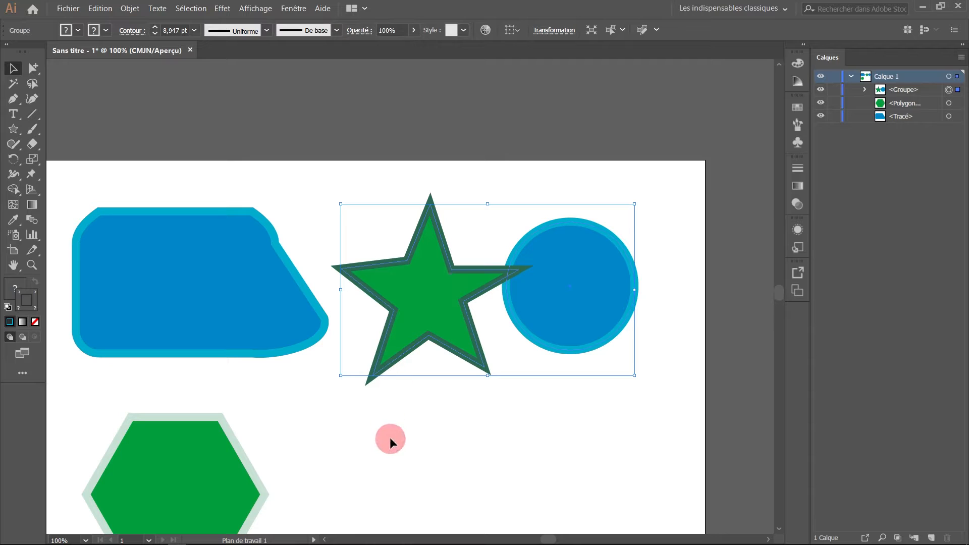
Step: Enter isolation mode for the star and circle group
double_click(433, 302)
left_click_drag(273, 302, 309, 220)
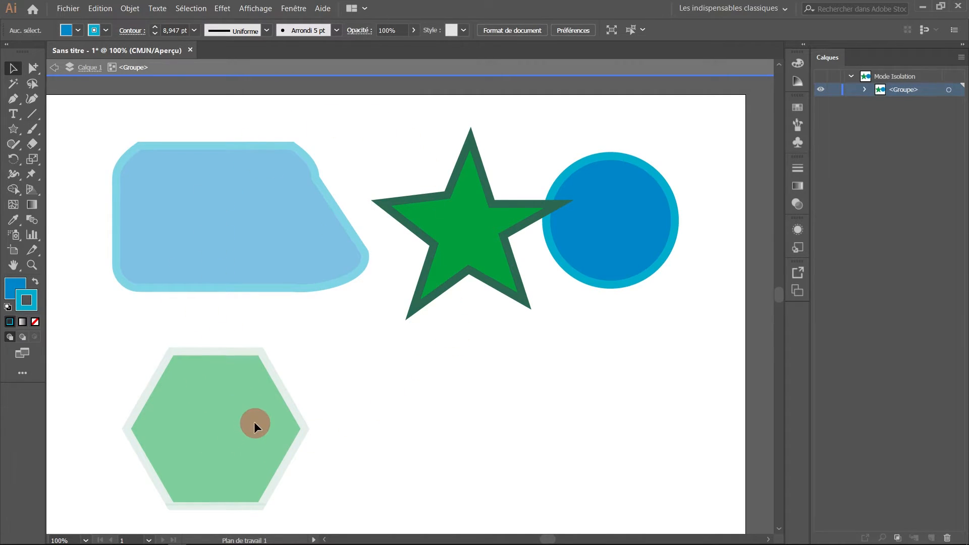
left_click_drag(488, 274, 406, 344)
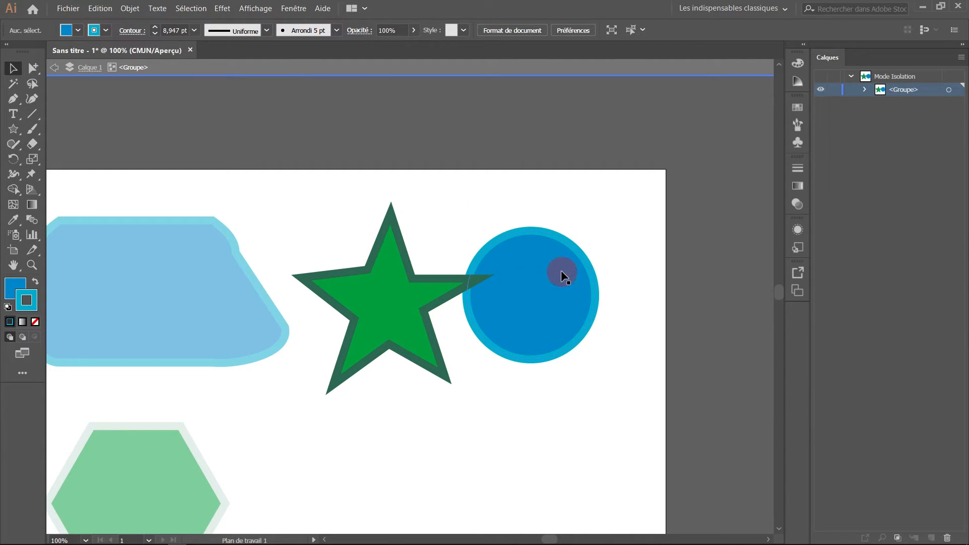
Step: Select the circle and the star alternately as individual objects inside the isolated group
left_click(549, 286)
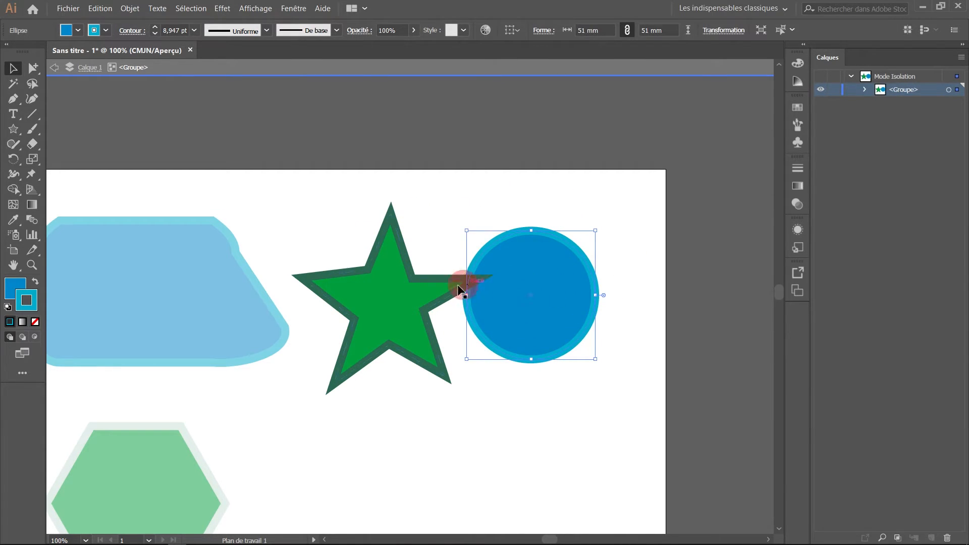
left_click(408, 290)
left_click(519, 288)
left_click(395, 281)
left_click(528, 296)
left_click(392, 292)
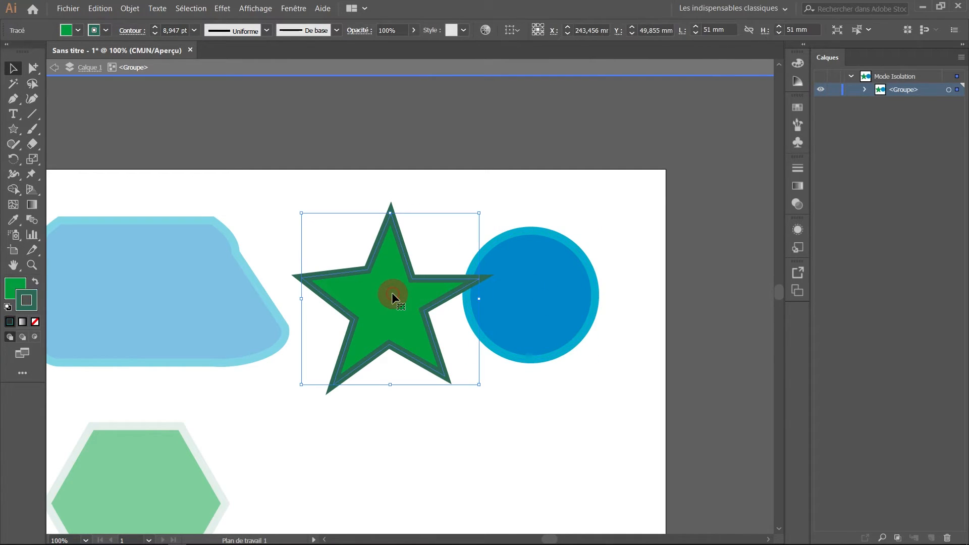
Step: Reposition the circle and star slightly within the isolated group, select both together, and deselect them
left_click(556, 293)
left_click_drag(556, 293, 464, 304)
left_click(475, 296, "shift")
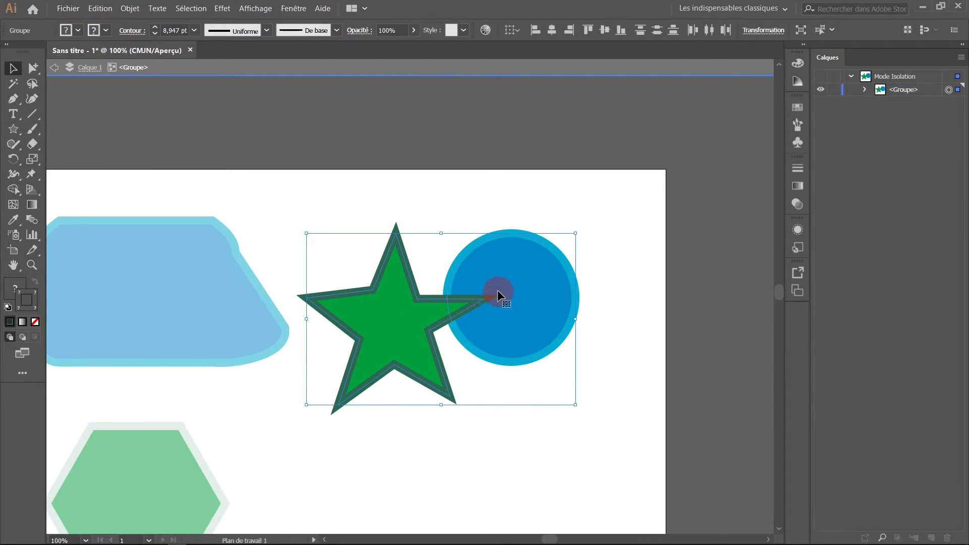
left_click(485, 217)
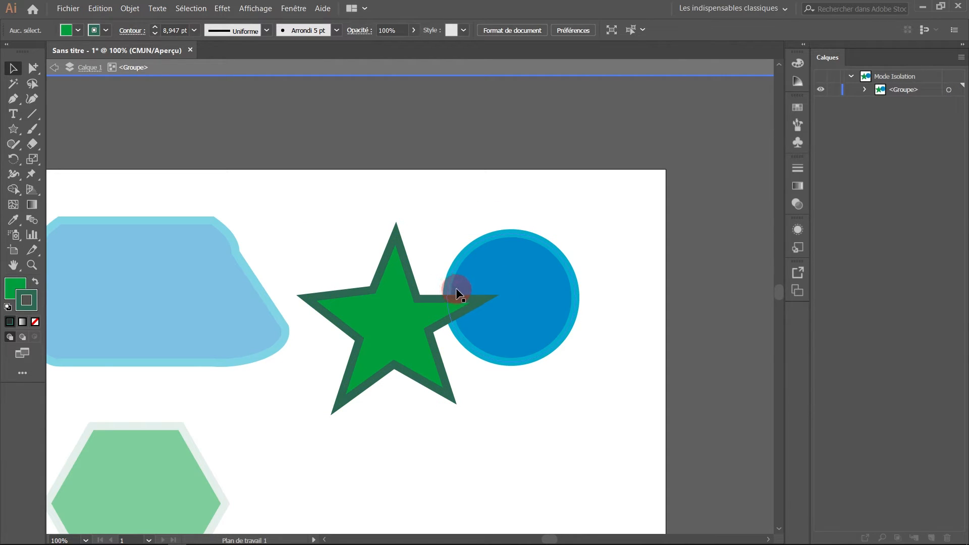
Step: Isolate the circle within the group, pull its left anchor point over the star with the Direct Selection tool, and deselect the teardrop shape
double_click(500, 271)
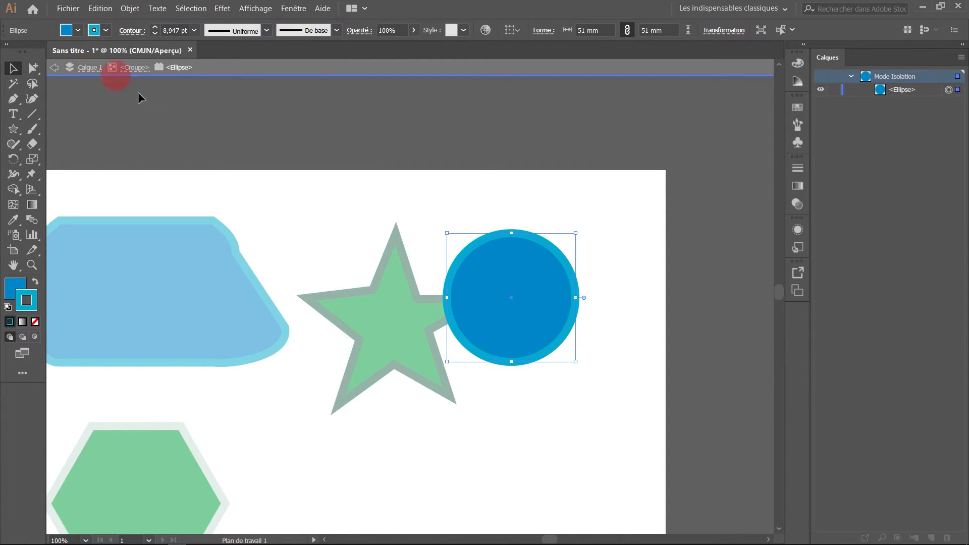
left_click_drag(43, 77, 62, 67)
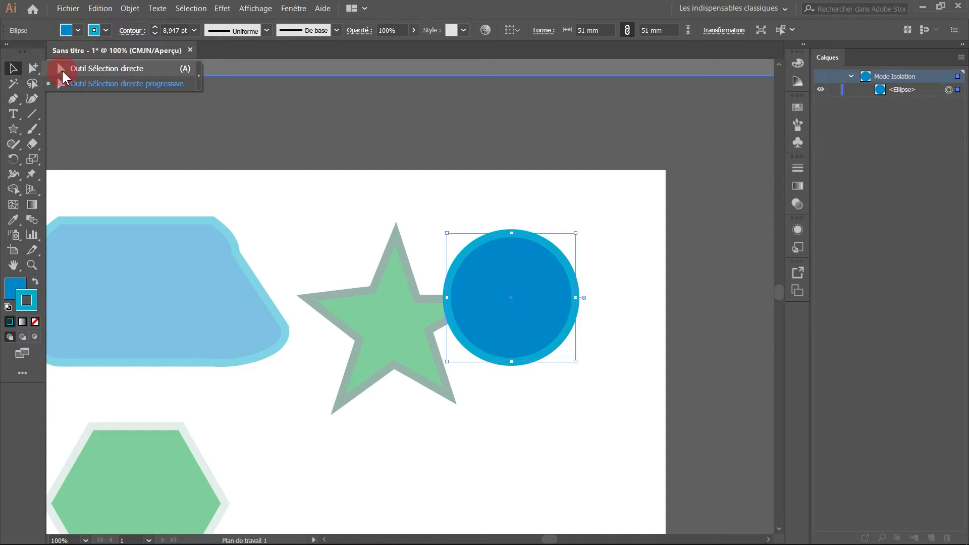
left_click(444, 297)
left_click_drag(445, 298, 390, 292)
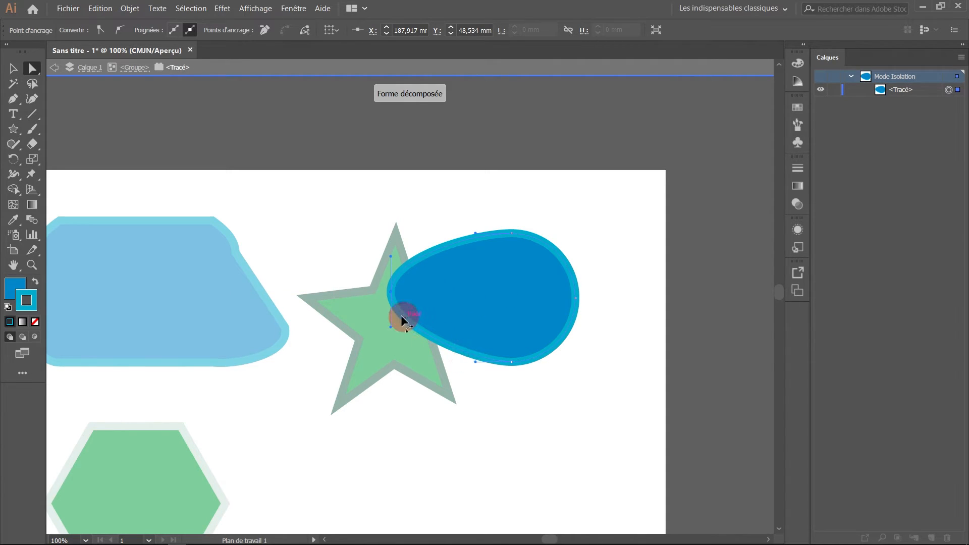
left_click_drag(335, 243, 313, 358)
left_click_drag(467, 435, 383, 367)
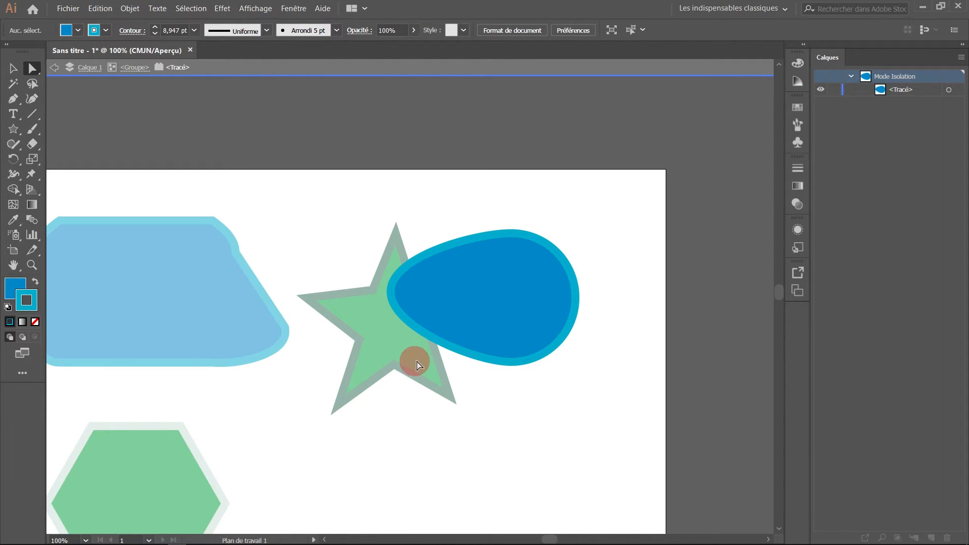
Step: Leave isolation mode level by level, from the reshaped circle up through the group and Calque 1 to the full artwork
left_click(132, 67)
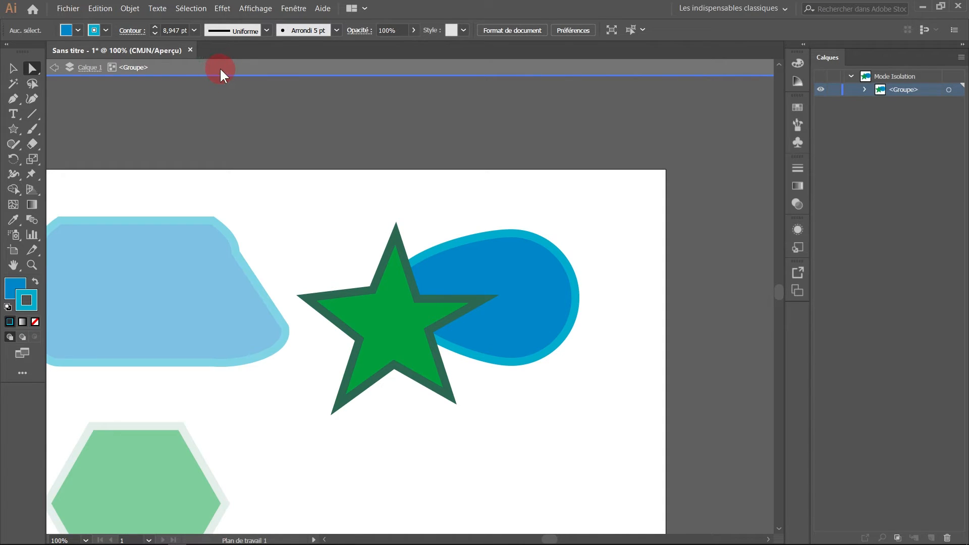
left_click(56, 73)
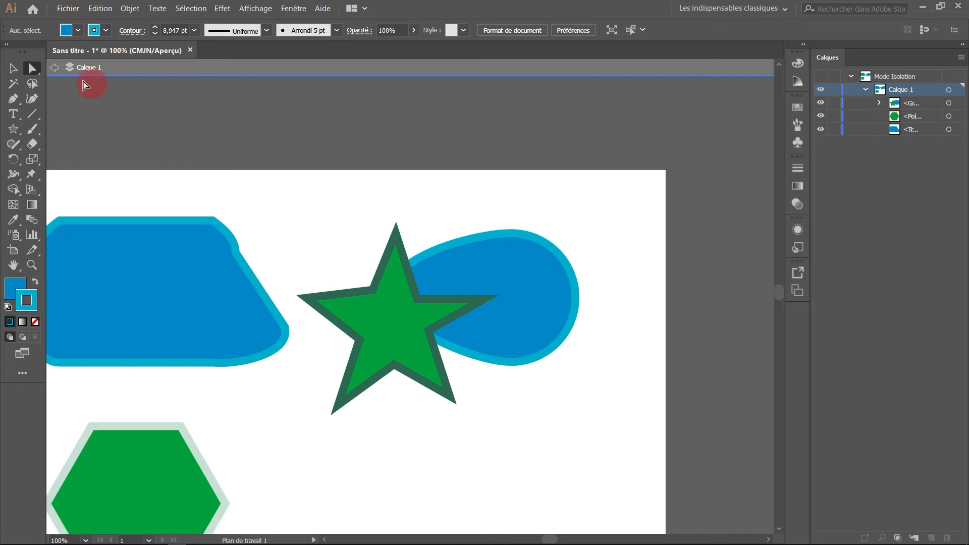
left_click(55, 71)
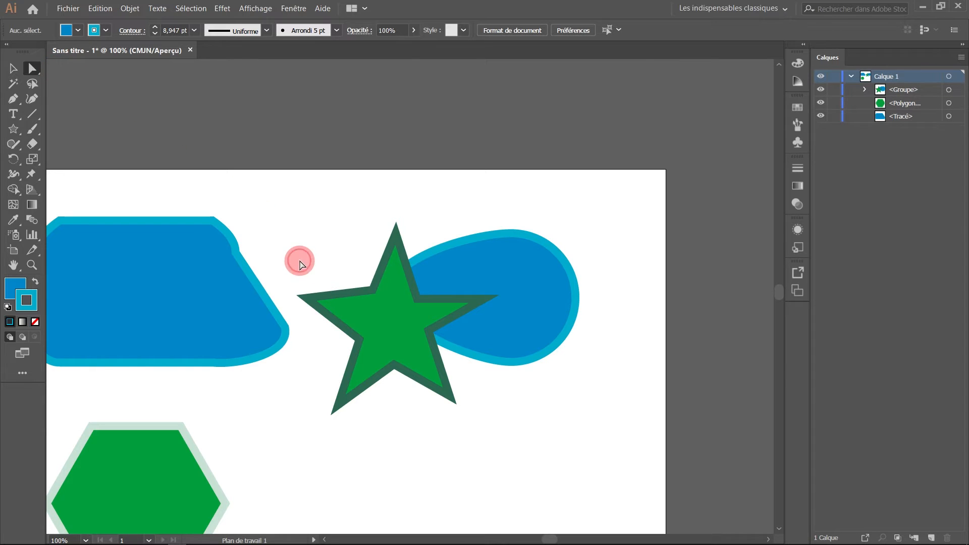
Step: Isolate the green hexagon with the Selection tool, then exit isolation mode
key("ctrl+minus")
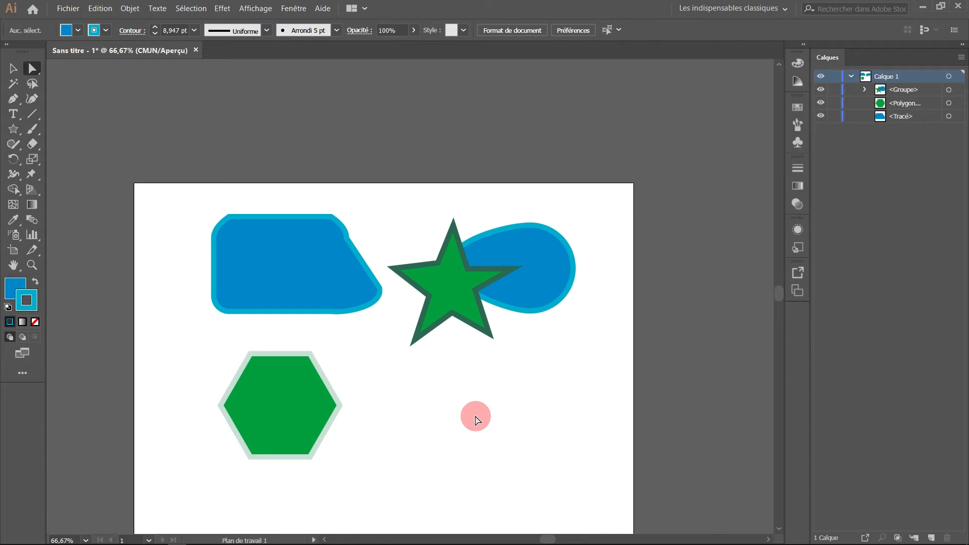
left_click(15, 68)
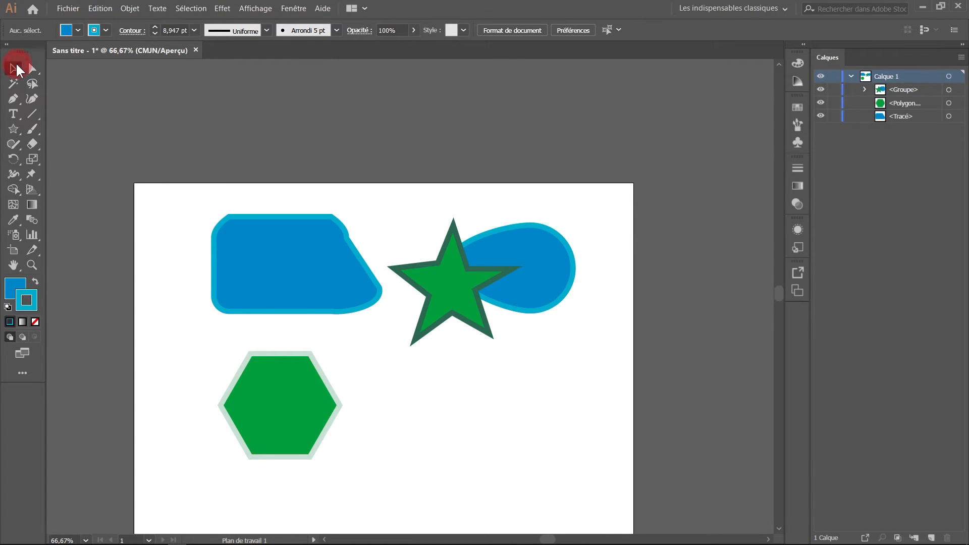
double_click(320, 405)
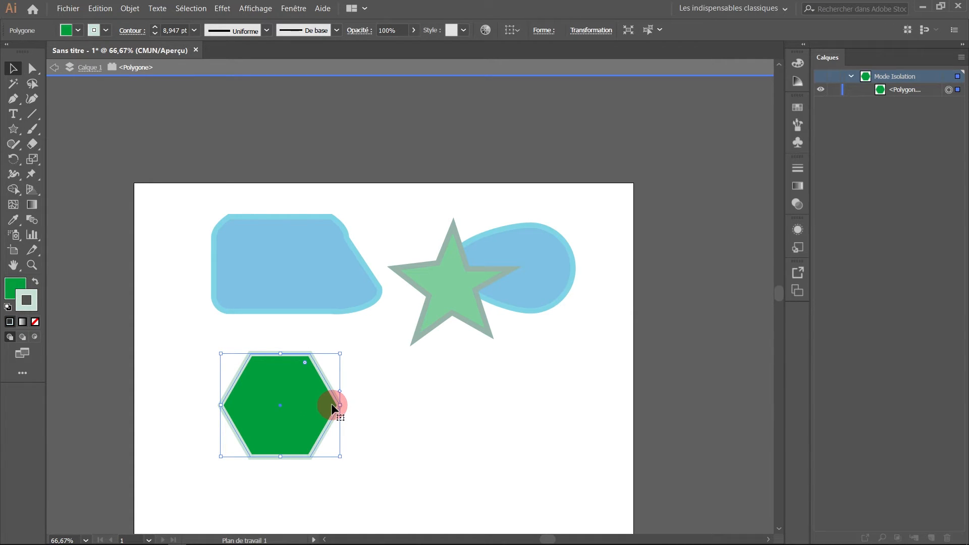
key("Escape")
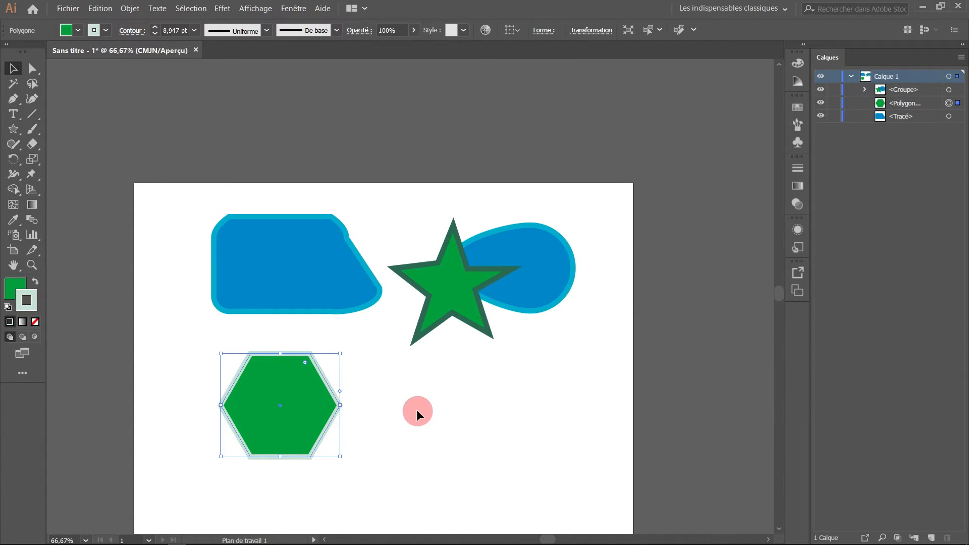
Step: Select the blue rounded shape and the green hexagon together and make the hexagon the key object
key("ctrl+plus")
left_click_drag(350, 464, 429, 432)
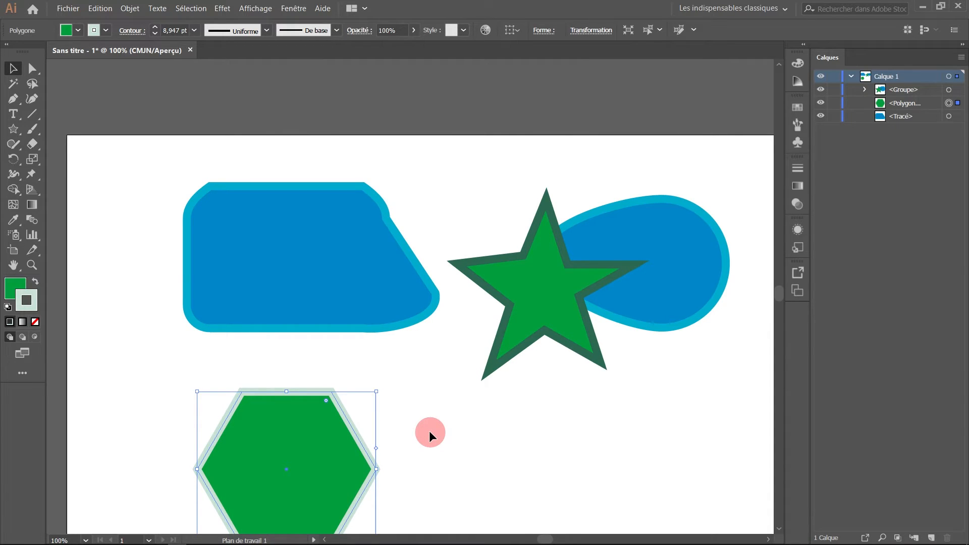
left_click_drag(145, 161, 446, 435)
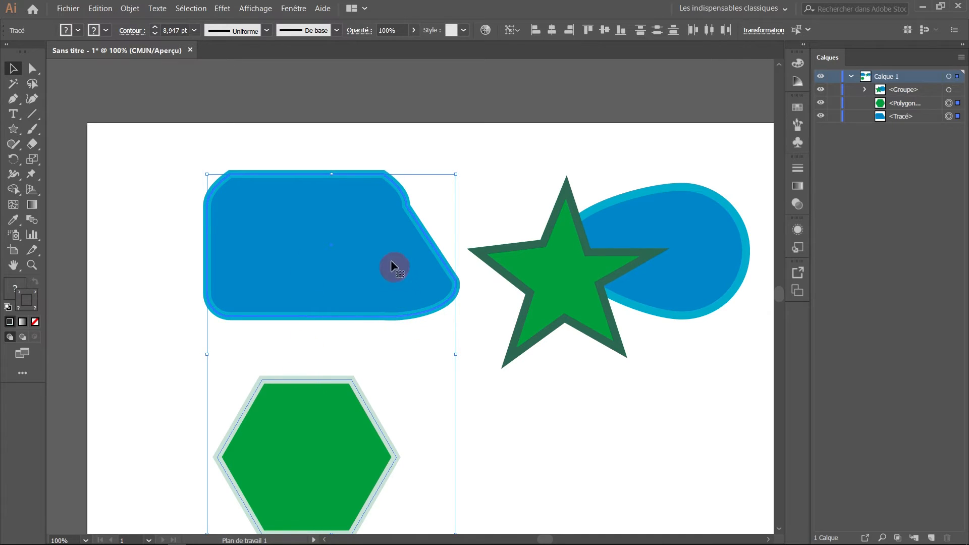
left_click(328, 397)
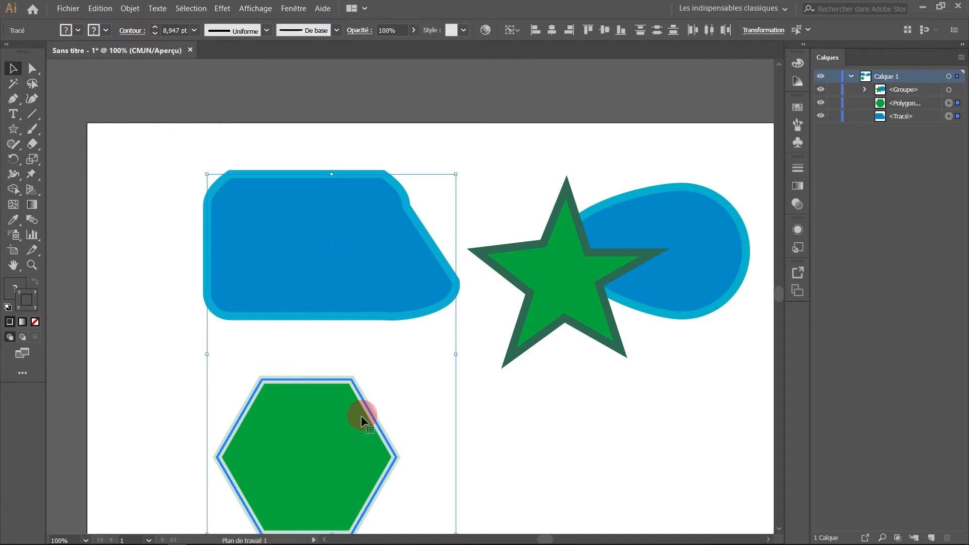
left_click_drag(399, 483, 402, 434)
left_click(400, 424, "ctrl")
left_click(404, 251)
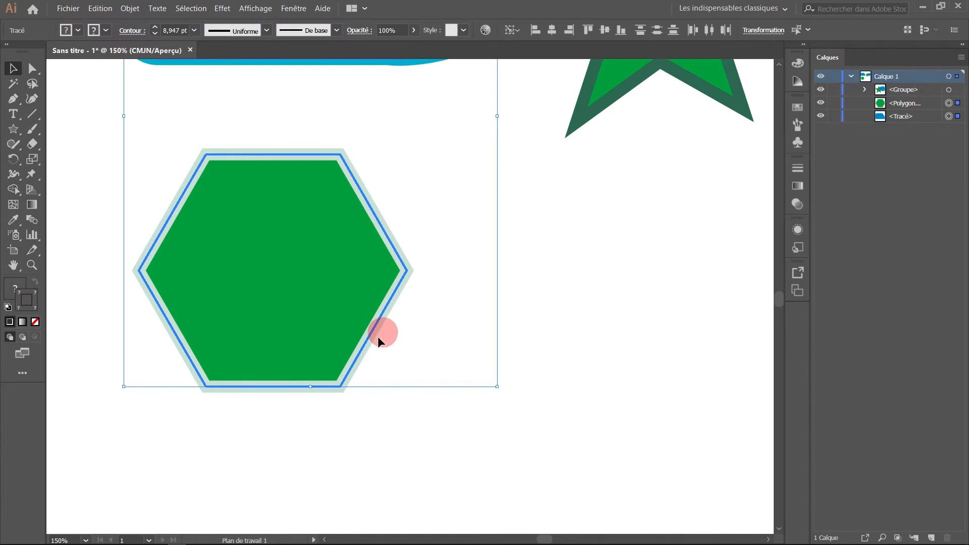
Step: Examine the key-object outline around the hexagon, then deselect both shapes
scroll(318, 308, "up", 4)
scroll(317, 308, "right", 1)
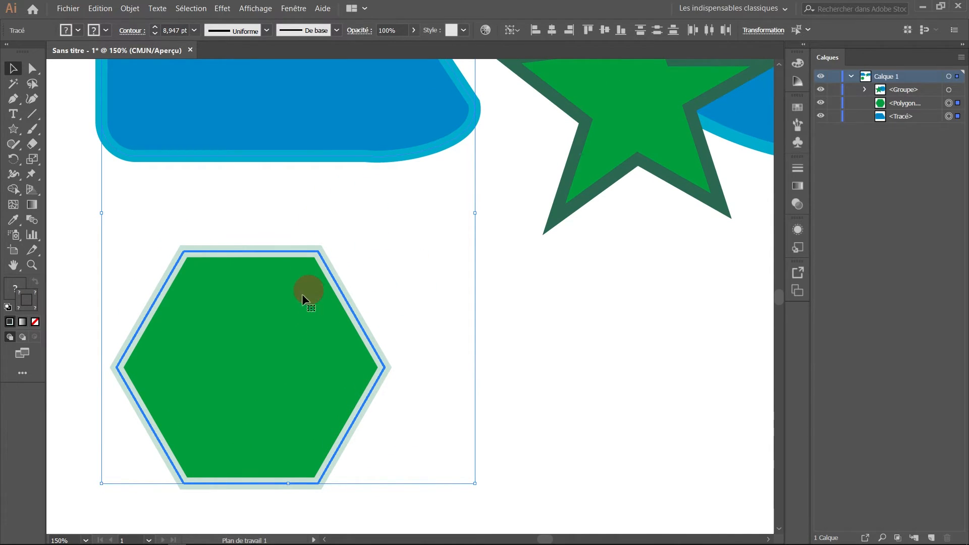
scroll(310, 288, "down", 1)
scroll(328, 271, "up", 1)
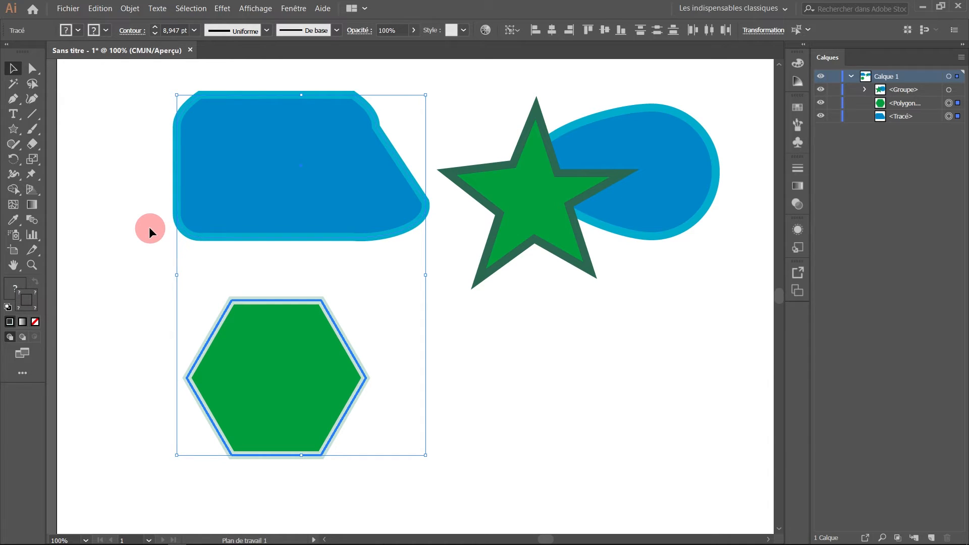
left_click(126, 251)
scroll(394, 310, "up", 2)
scroll(394, 311, "right", 2)
scroll(383, 327, "right", 1)
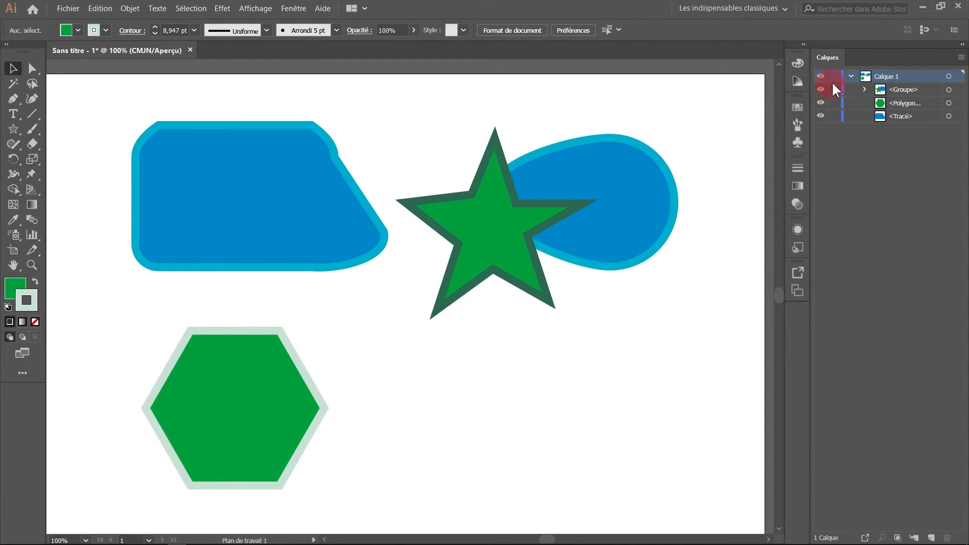
Step: Check the Calques entry in the list of available windows, then widen the Calques panel to fit the full object names
left_click(291, 9)
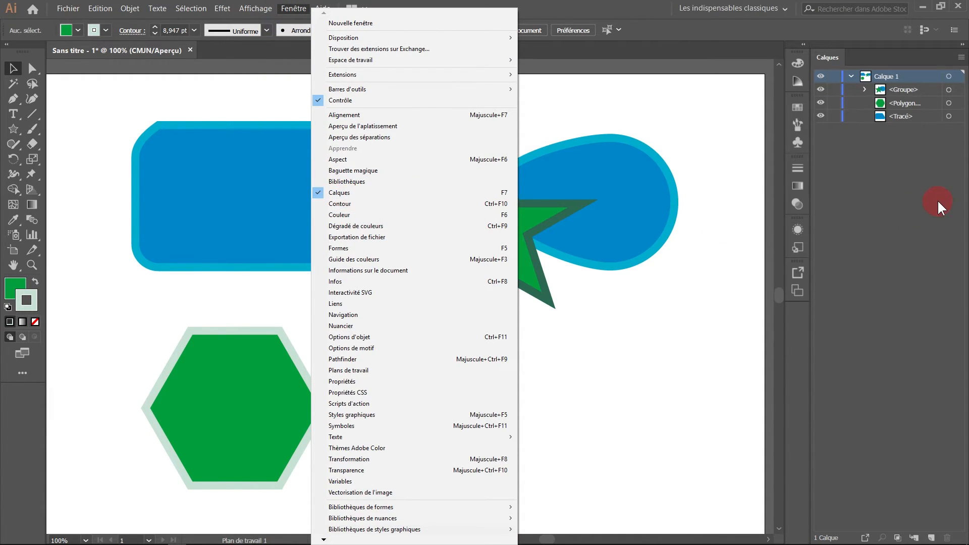
left_click(867, 165)
left_click_drag(809, 204, 733, 205)
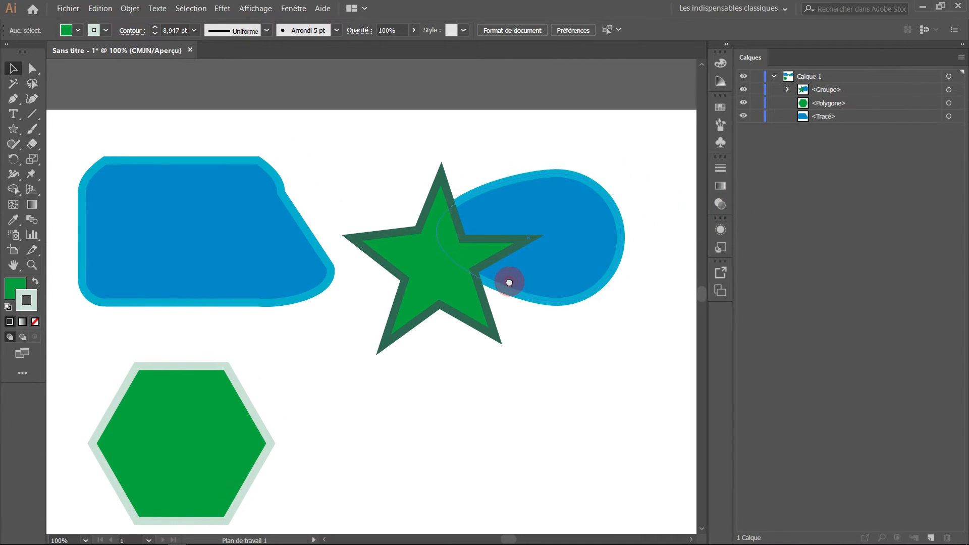
left_click_drag(470, 377, 488, 350)
Step: Collapse and re-expand Calque 1 in the layer list, then expand the star group to list its paths
left_click(773, 76)
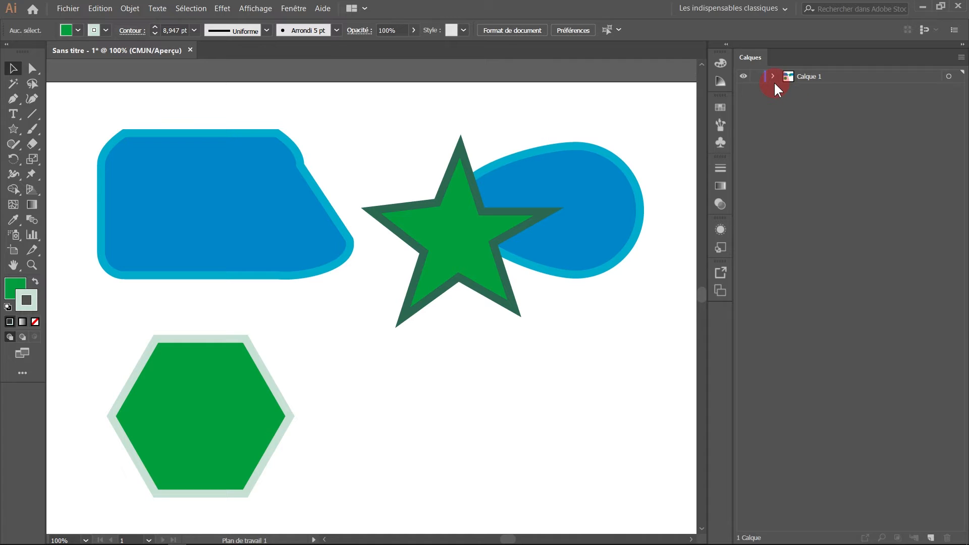
left_click(773, 76)
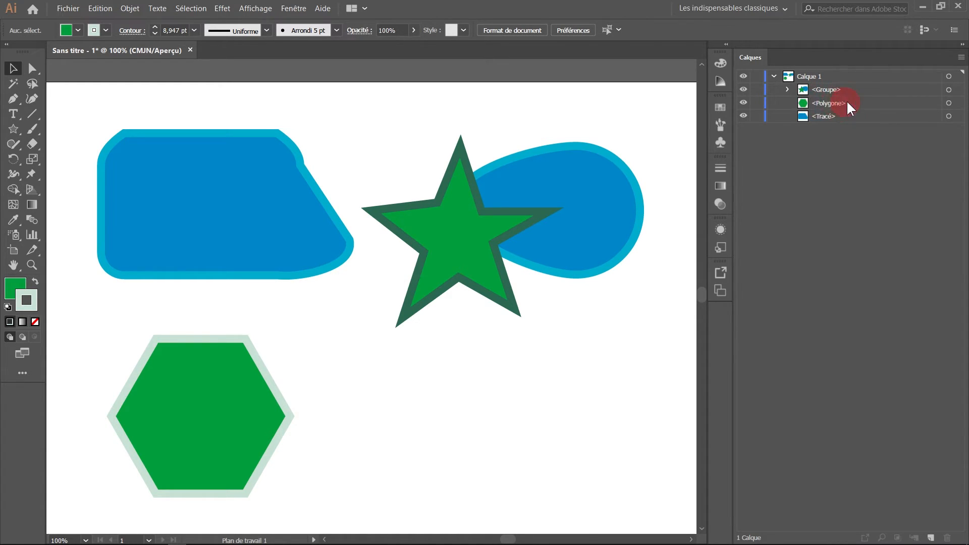
left_click(787, 90)
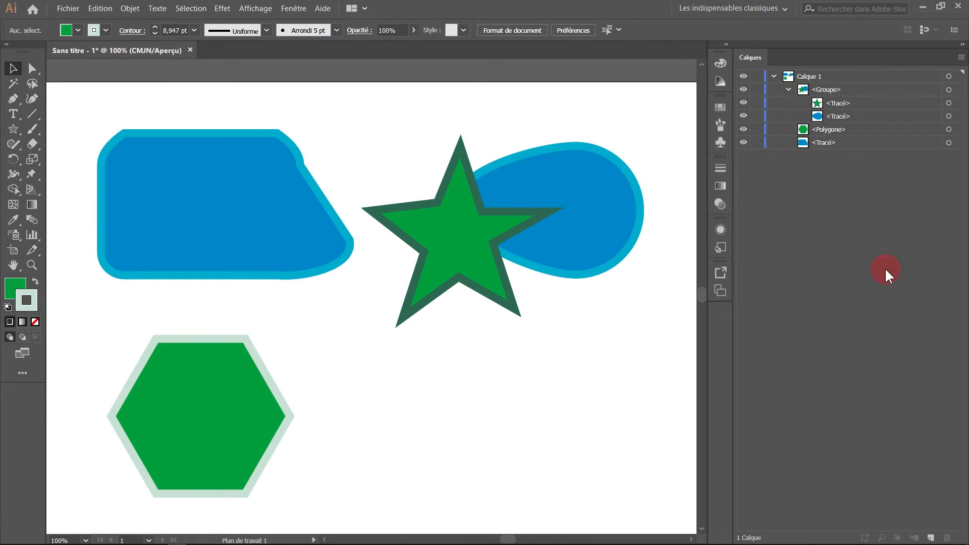
Step: Clear any selection and select the green hexagon on the artboard
left_click(659, 307)
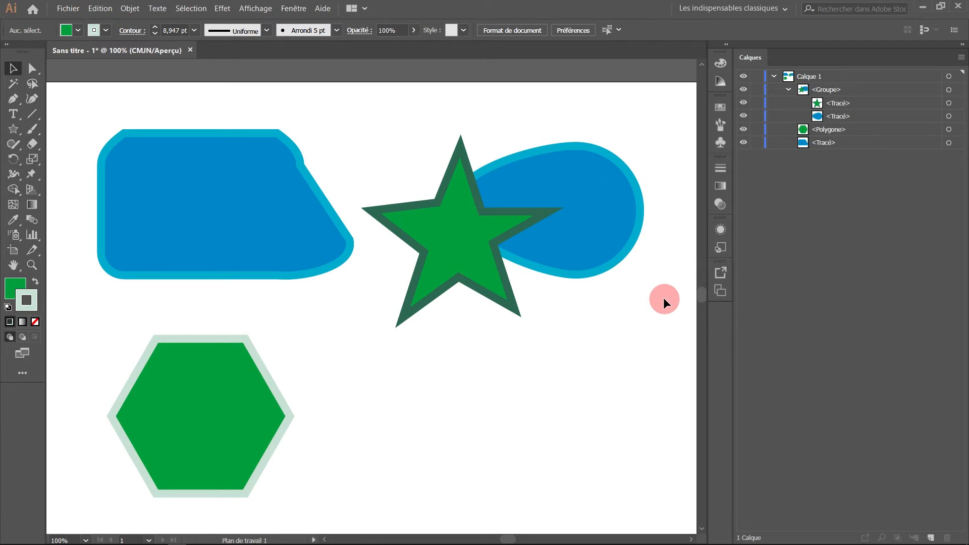
left_click(231, 385)
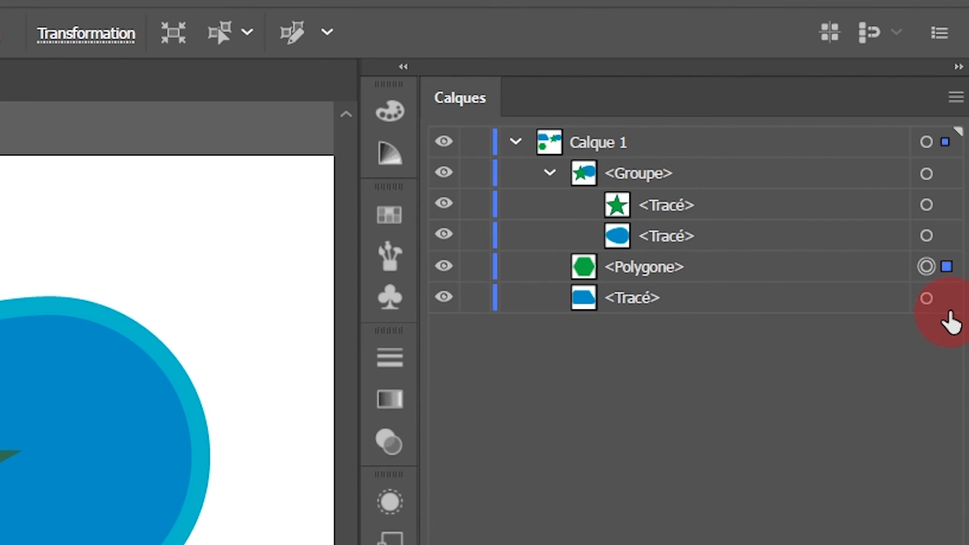
Step: Add the blue rounded shape to the hexagon selection from its layer list entry, then deselect both shapes
left_click(946, 286)
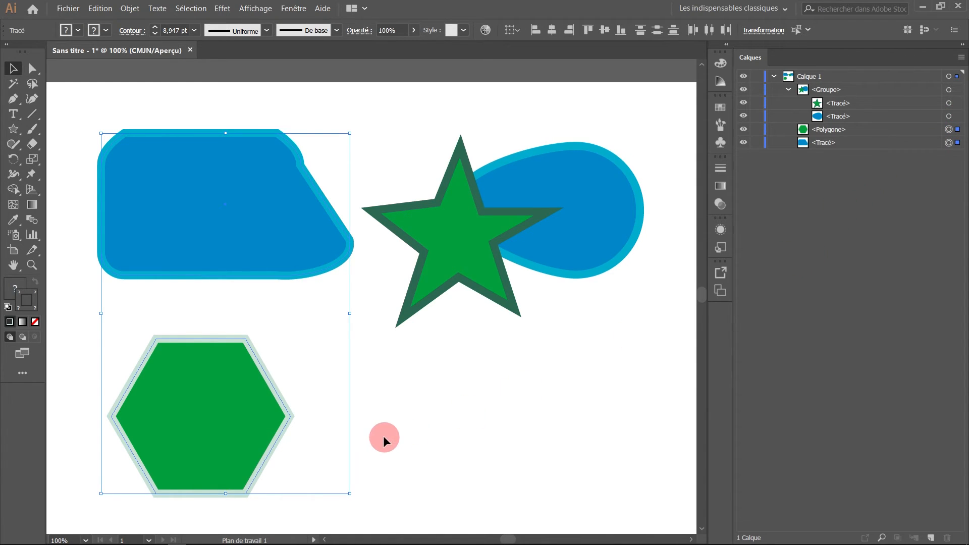
left_click(386, 392)
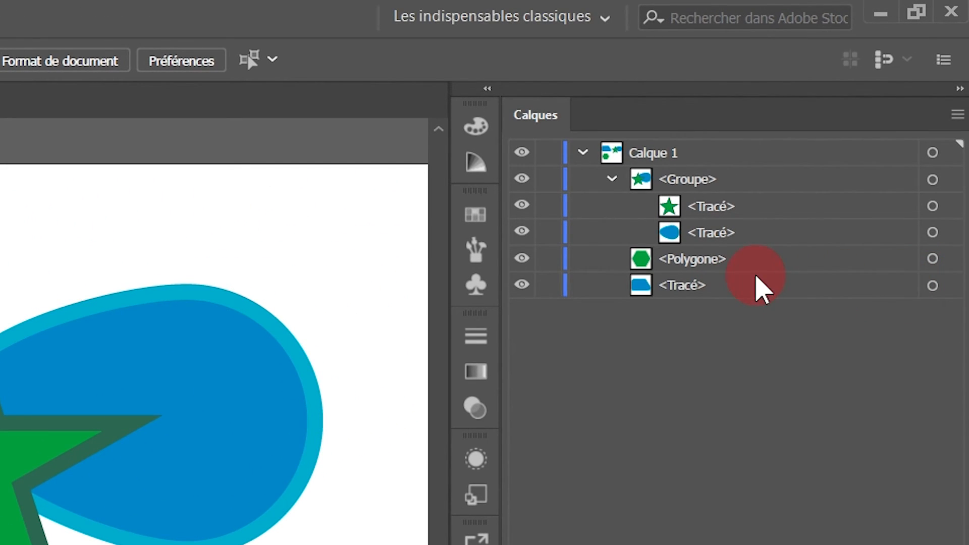
Step: Highlight the standalone <Tracé> and <Polygone> entries in the layer list, then select both corresponding objects on the artboard from those entries
left_click(752, 287)
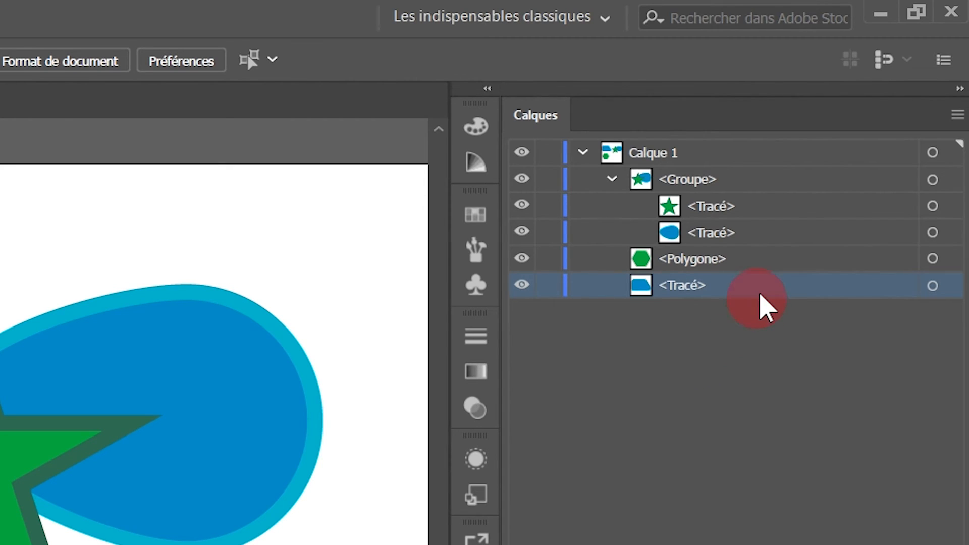
left_click(773, 260, "shift")
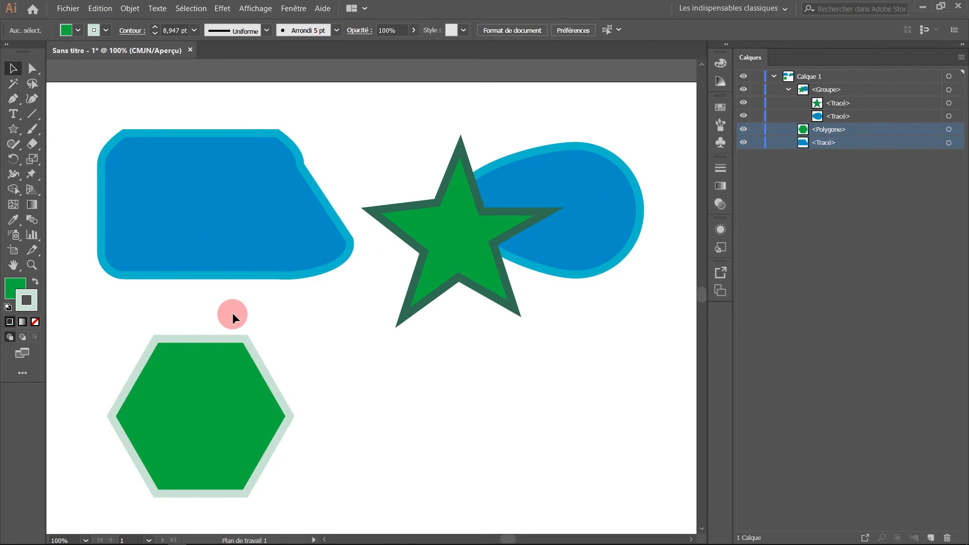
left_click(955, 145)
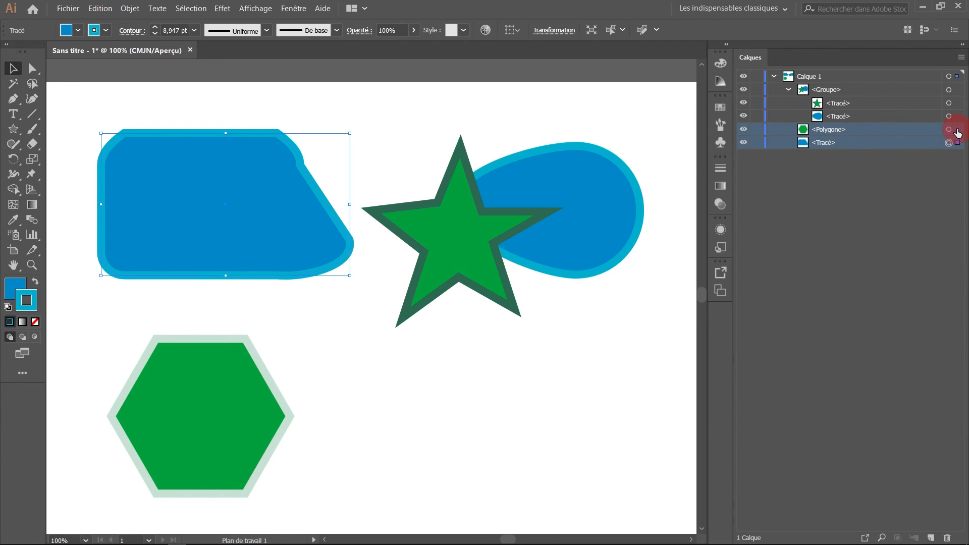
left_click(957, 130)
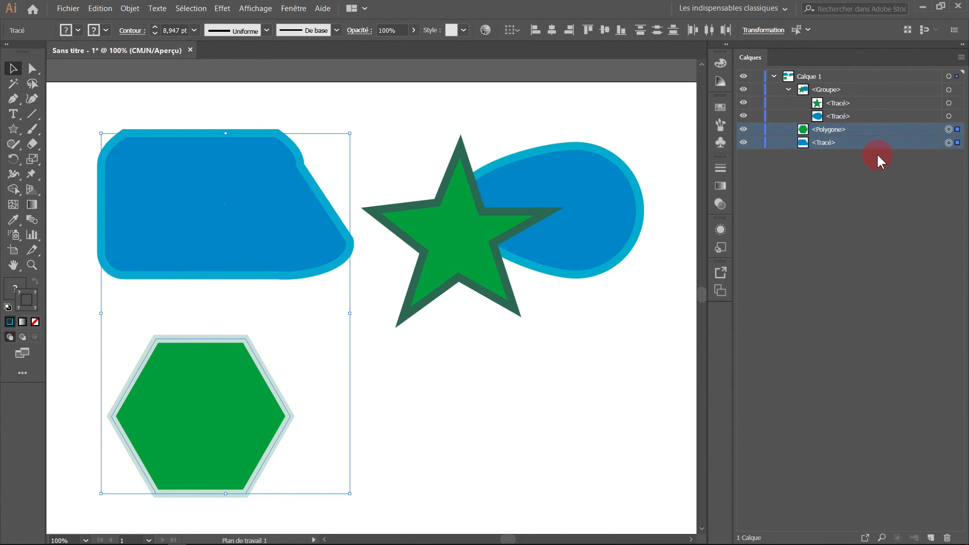
Step: Clear the highlighting of the <Polygone> and <Tracé> entries in the layer list, then deselect both objects
left_click(856, 132)
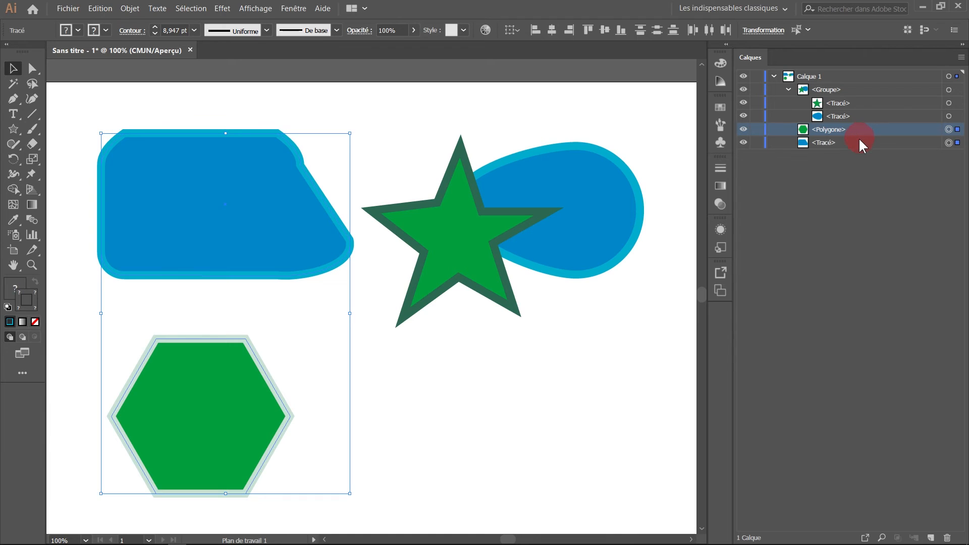
left_click(858, 137, "shift")
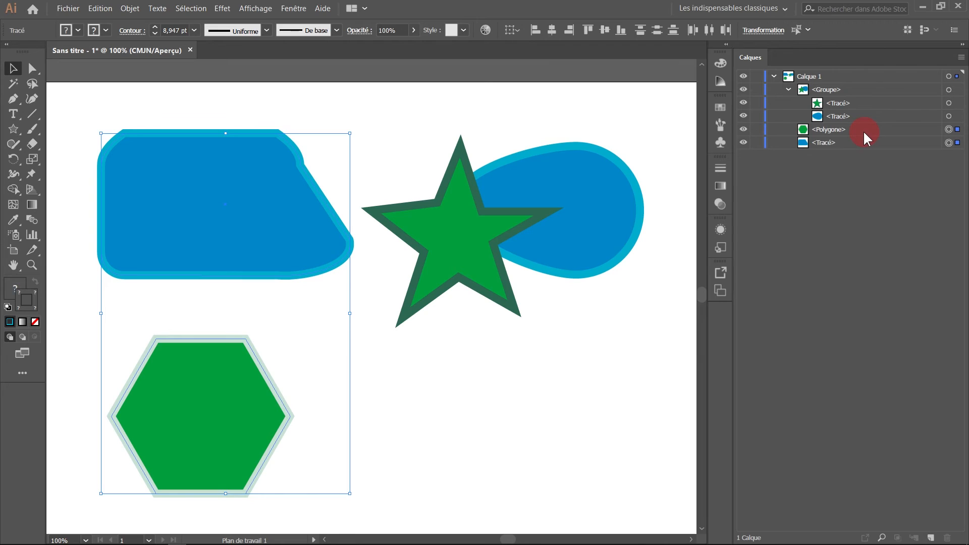
left_click(861, 164)
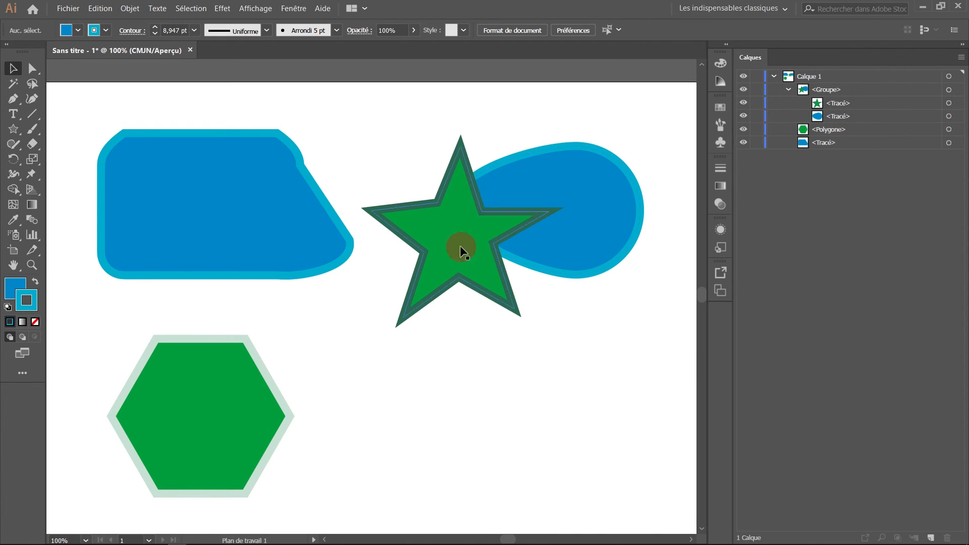
Step: Select the star path from the layer list and widen the selection to its group, up to all artwork on Calque 1
left_click(956, 104)
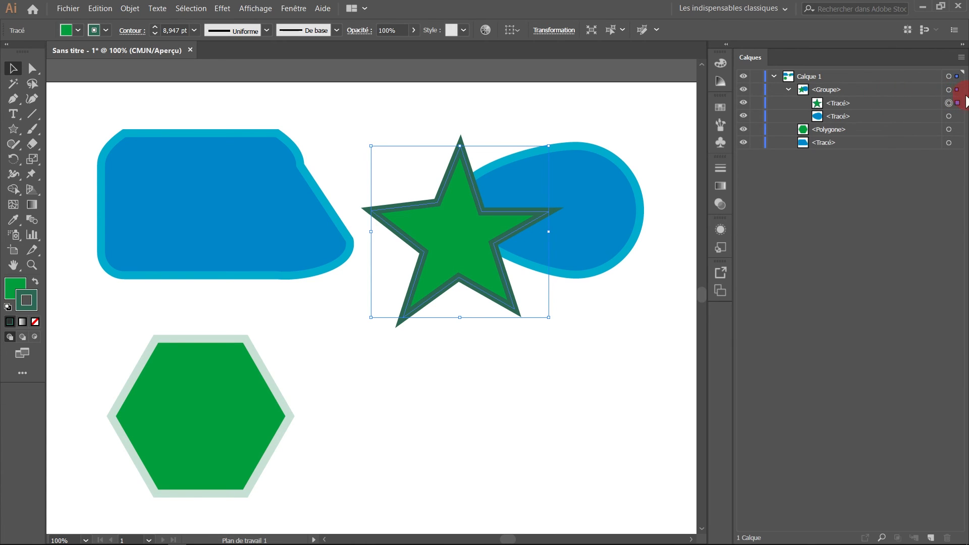
left_click(957, 91)
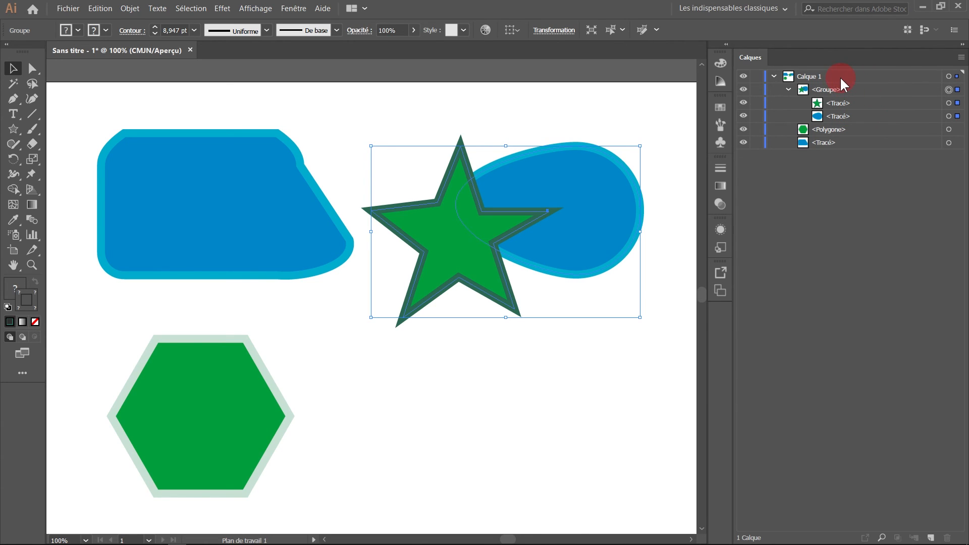
left_click(957, 77)
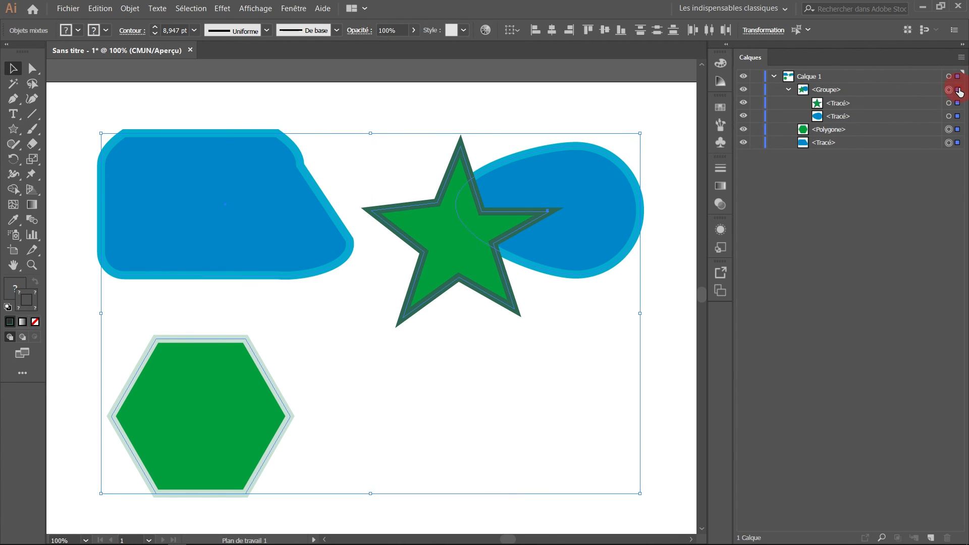
Step: Collapse the group and Calque 1 in the layer list, then clear the selection and reselect all artwork from the Calque 1 entry
left_click(788, 89)
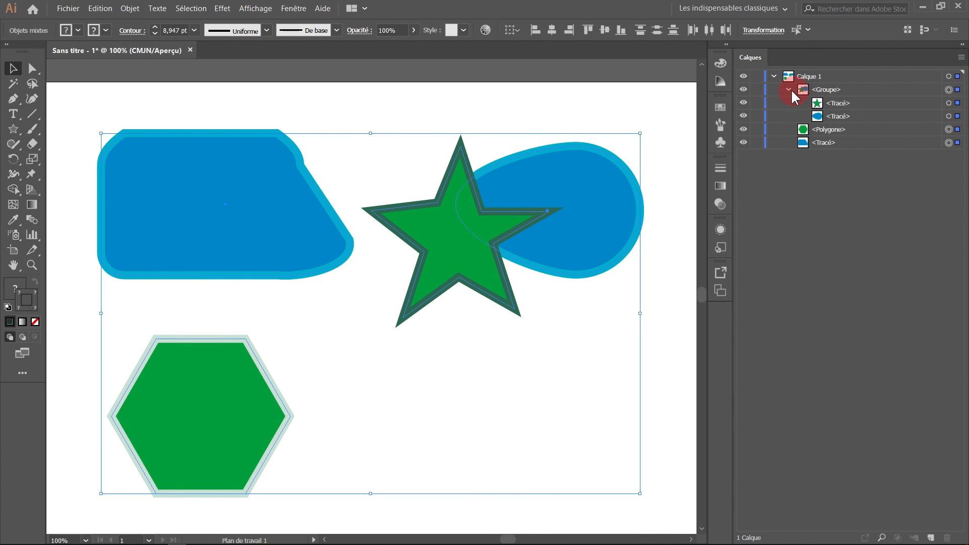
left_click(774, 76)
left_click(585, 356)
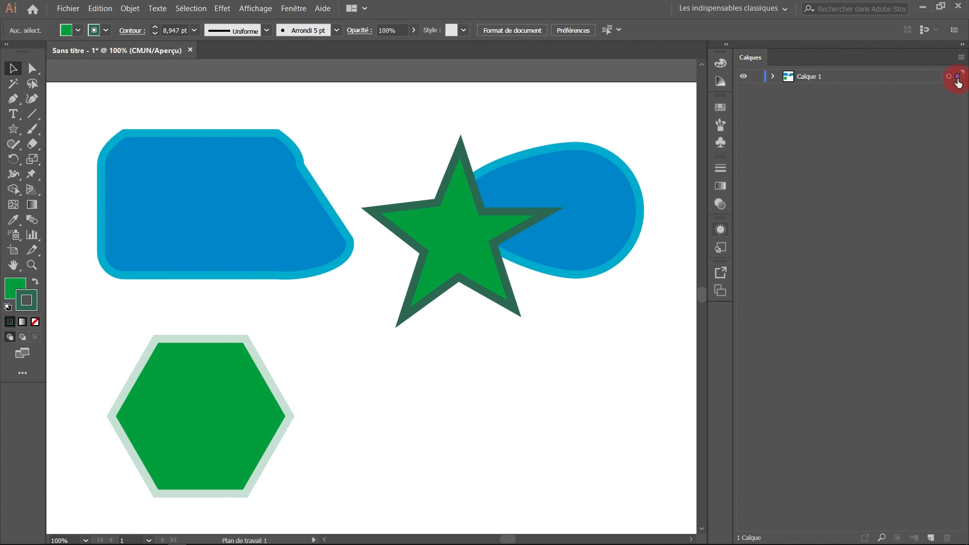
left_click(957, 82)
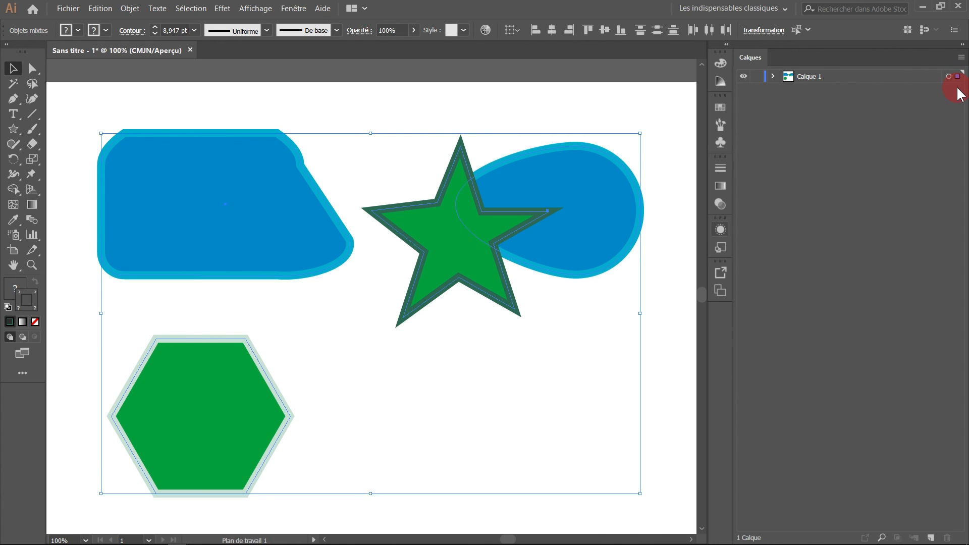